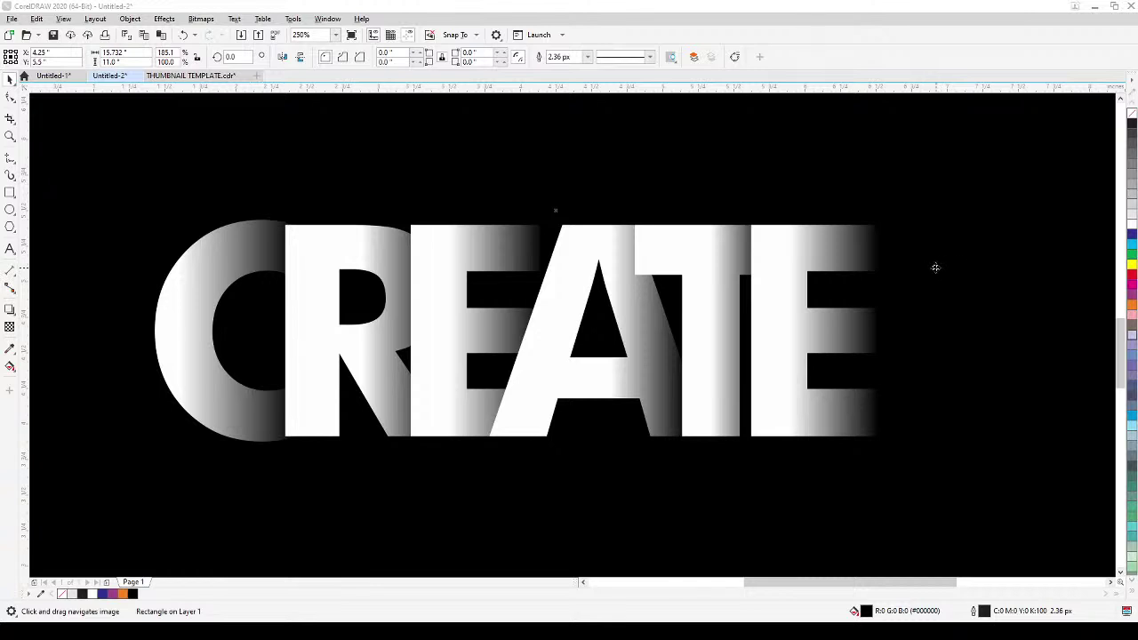
- Pan across the finished CREATE artwork and deselect the black background rectangle
scroll(936, 266, down, 2)
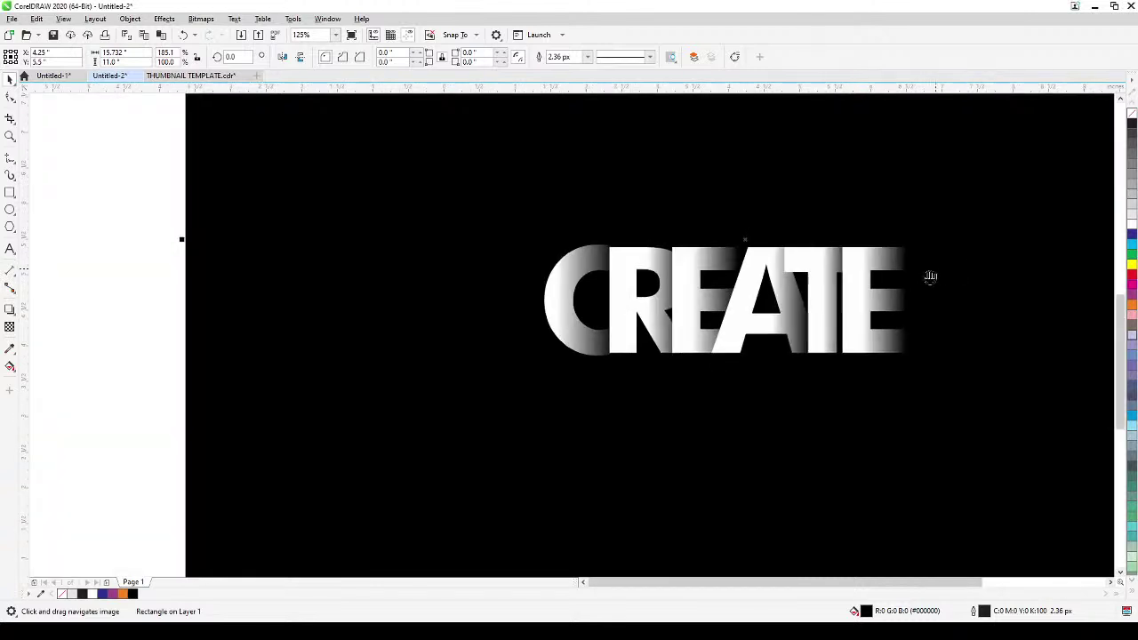
drag(933, 271, 806, 270)
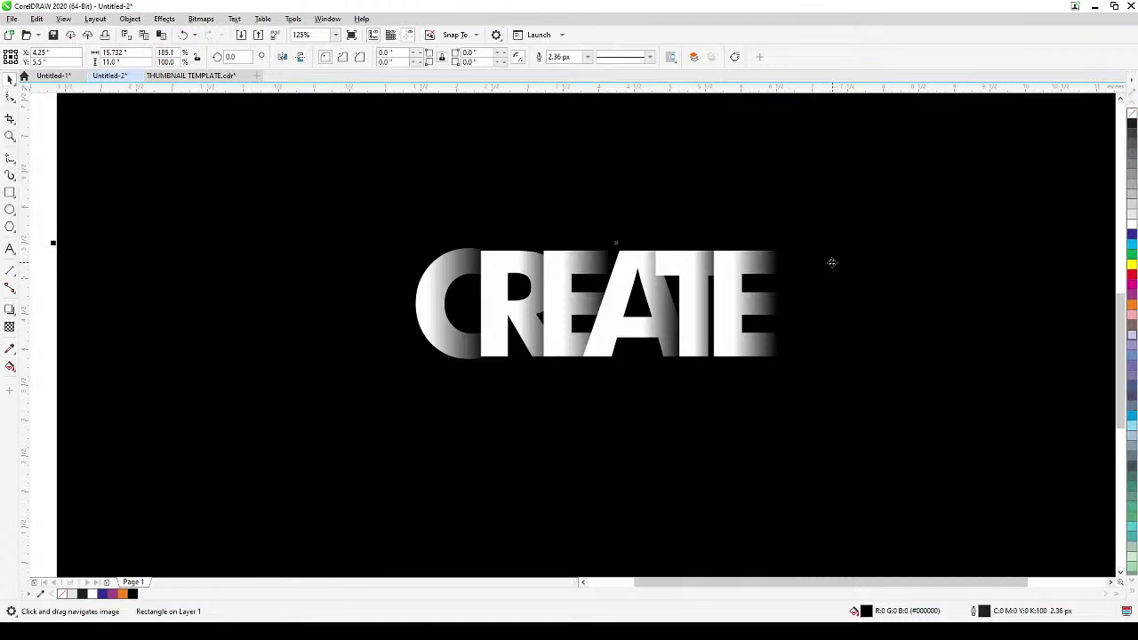
scroll(831, 262, down, 2)
scroll(832, 262, up, 2)
drag(828, 284, 781, 280)
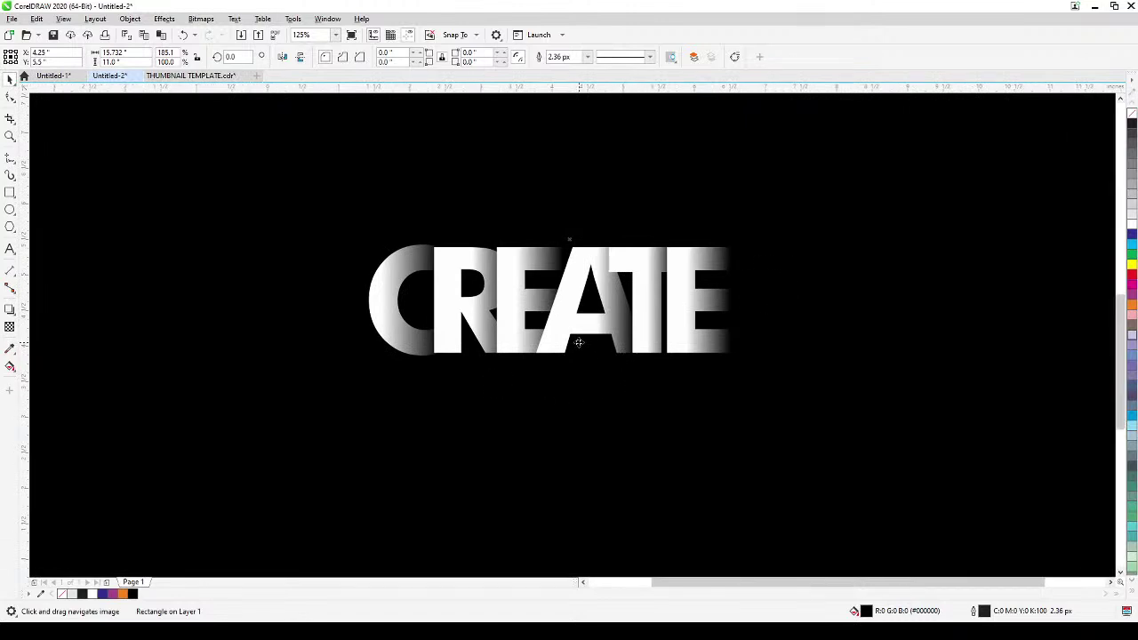
scroll(579, 342, down, 3)
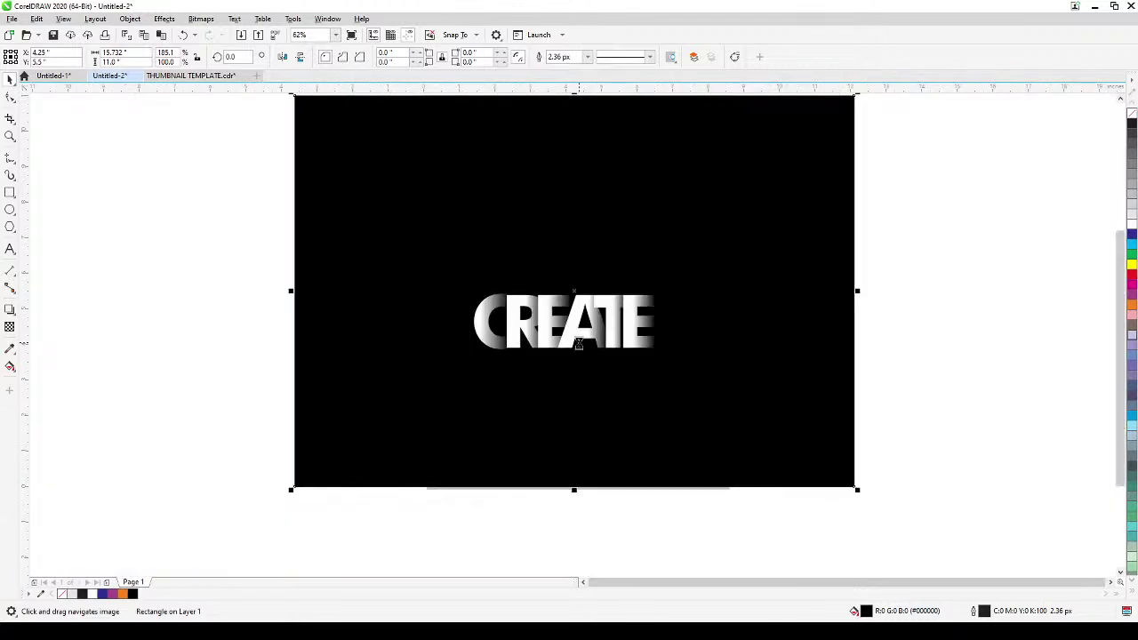
scroll(579, 342, up, 3)
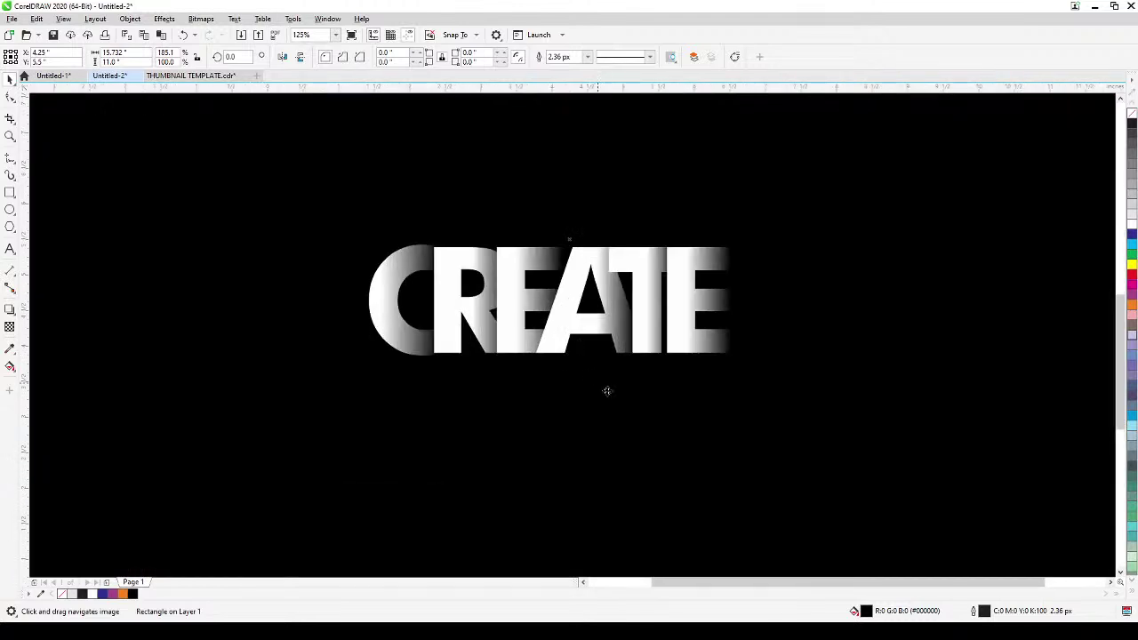
scroll(622, 397, down, 2)
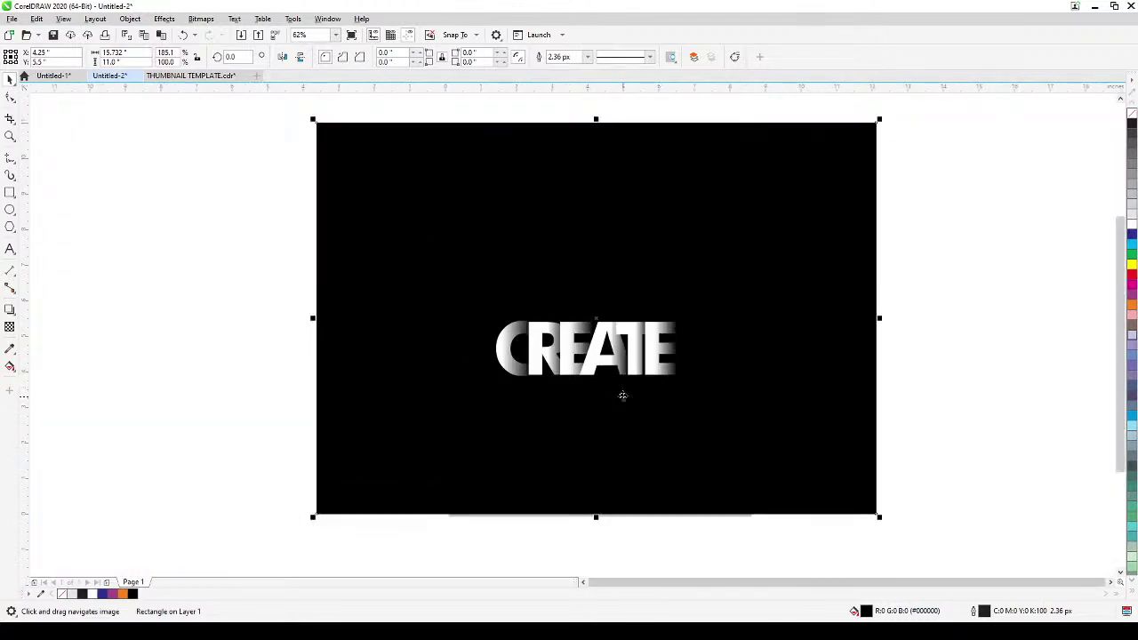
click(945, 273)
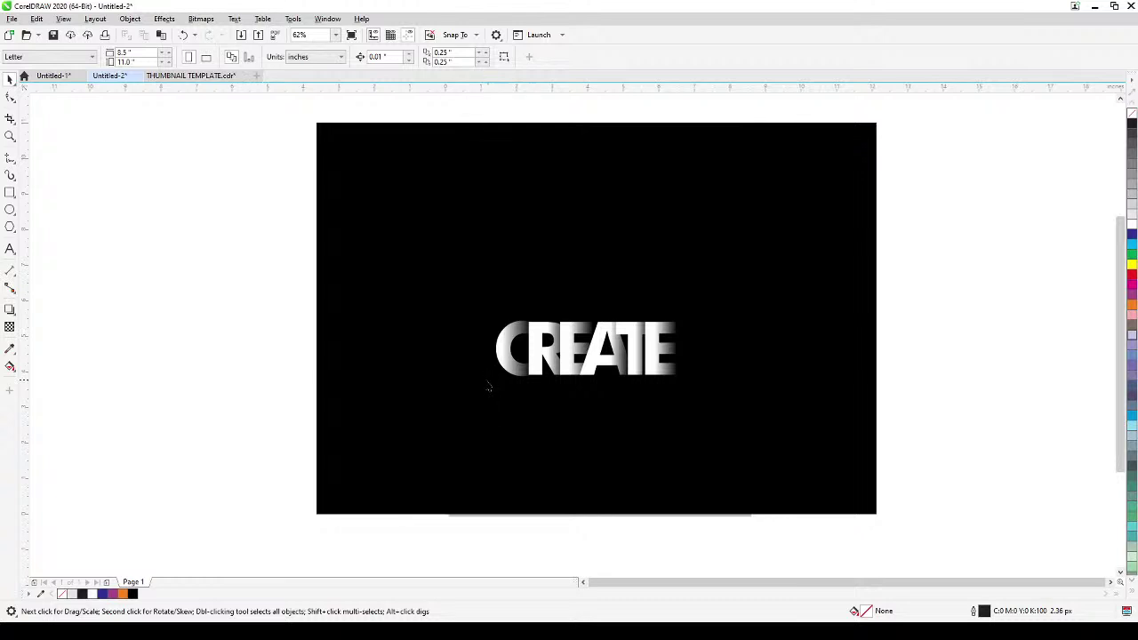
- Add a CREATE text object, enlarge it, make it white, and move it to the upper page centre
click(11, 248)
click(156, 282)
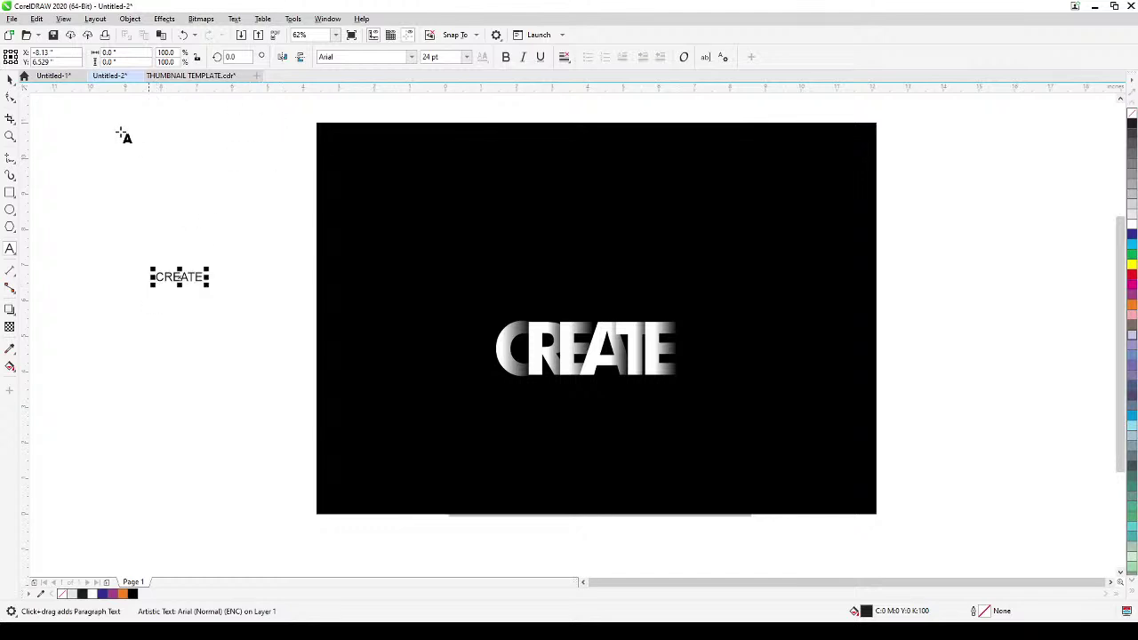
click(11, 78)
drag(212, 283, 360, 314)
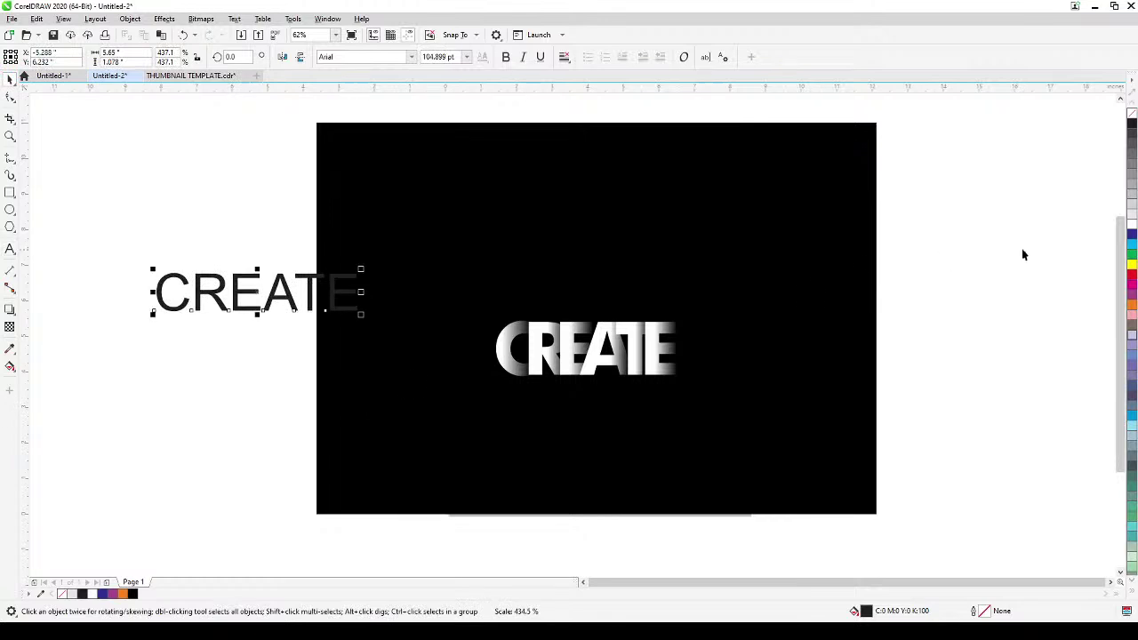
click(1131, 228)
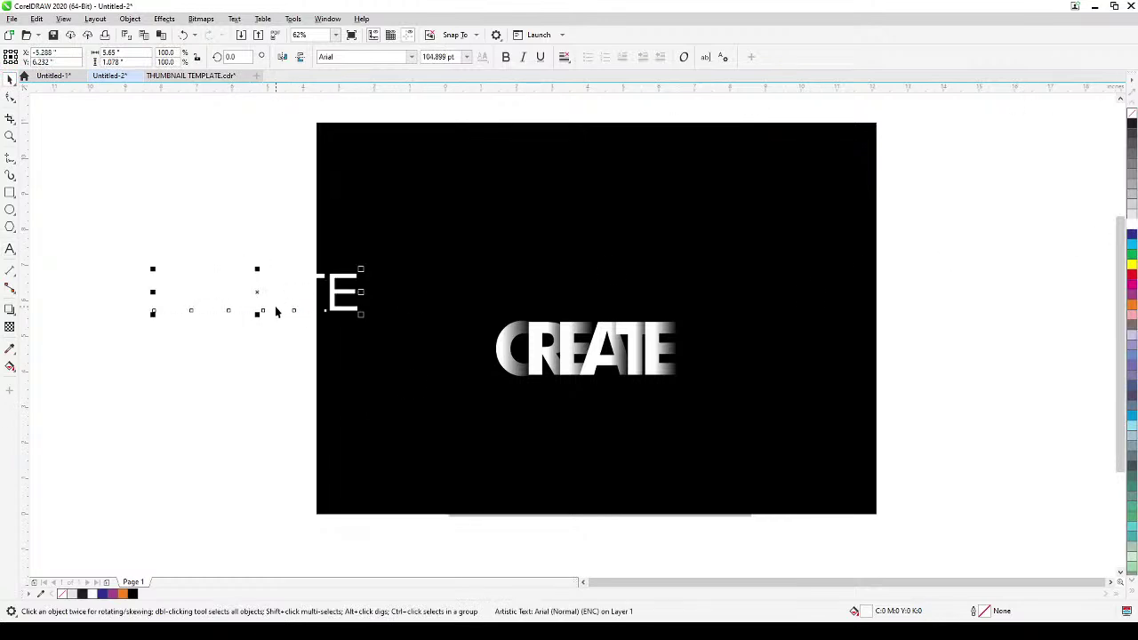
drag(255, 292, 601, 229)
- Set the CREATE text font to Futura Md BT and enlarge it to about 111 pt
scroll(598, 197, down, 2)
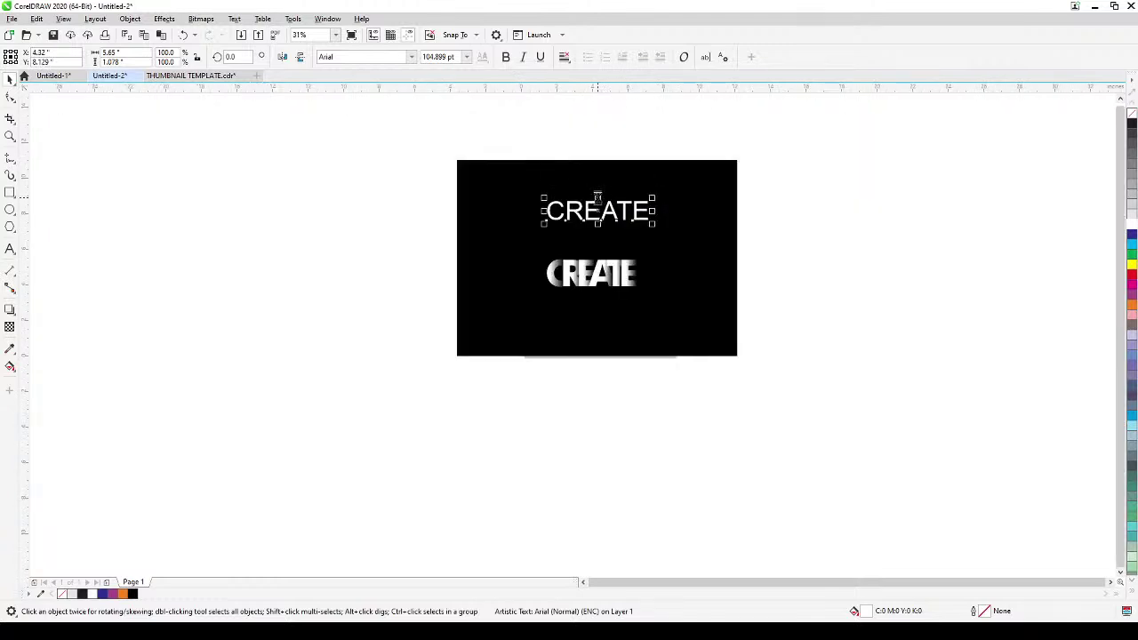
scroll(601, 197, up, 5)
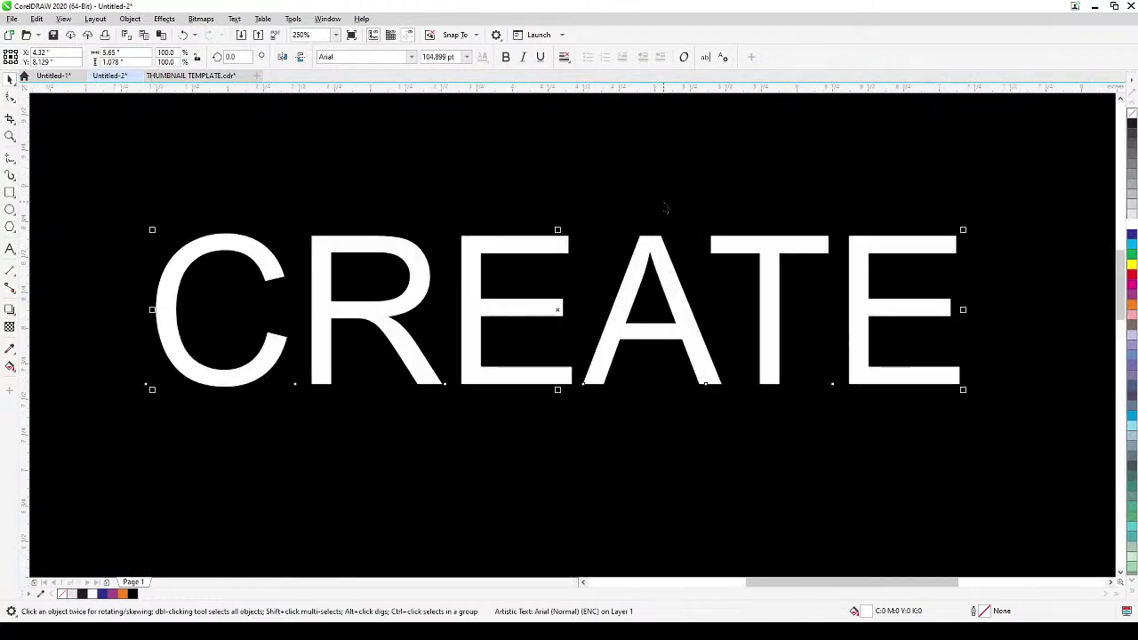
click(411, 61)
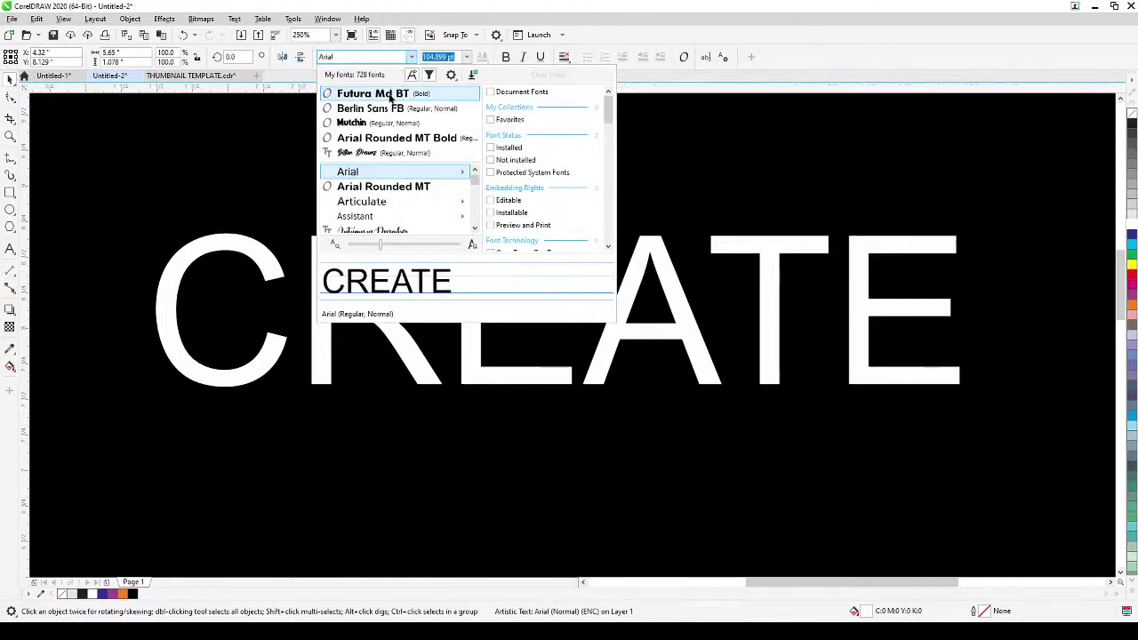
click(391, 160)
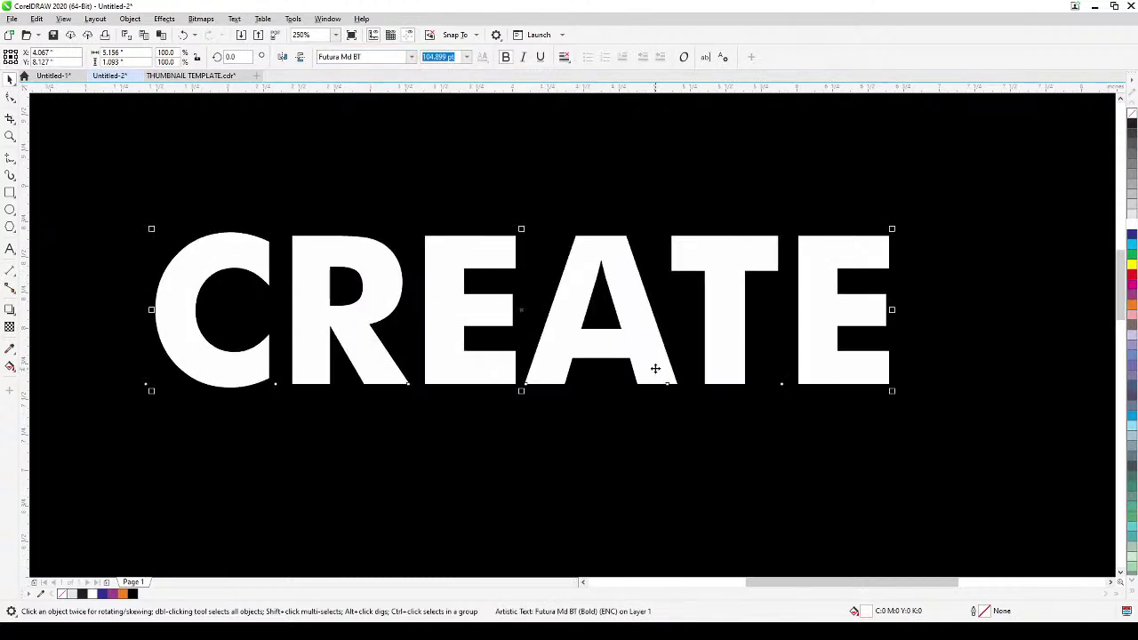
drag(912, 375, 954, 400)
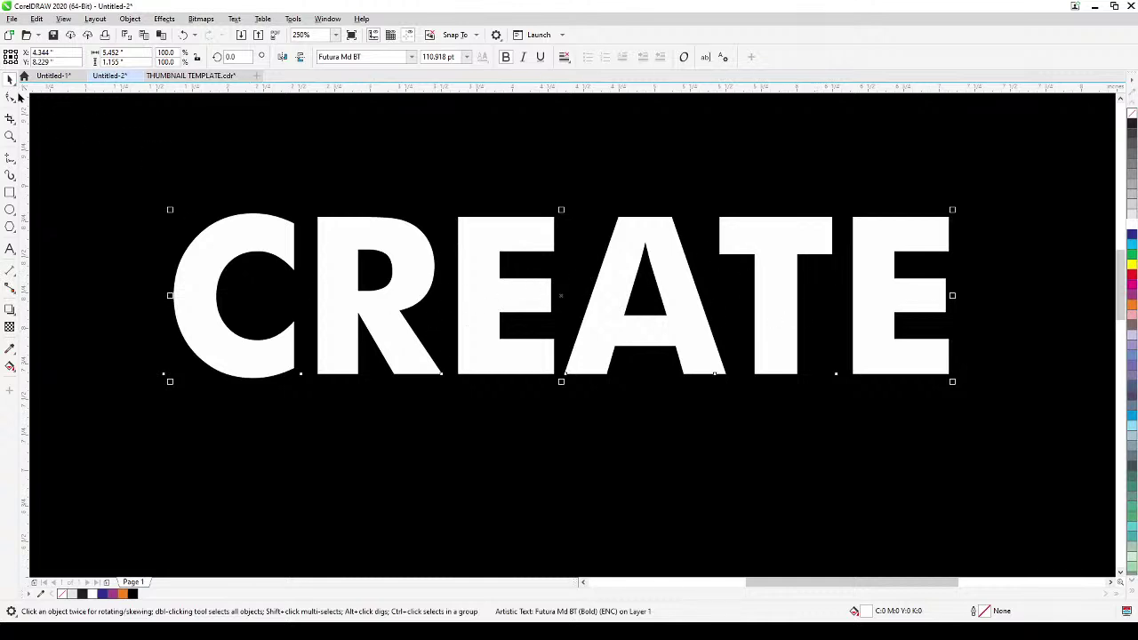
- Drag the CREATE letter spacing tight so the letters overlap, then shift the word slightly right
click(10, 96)
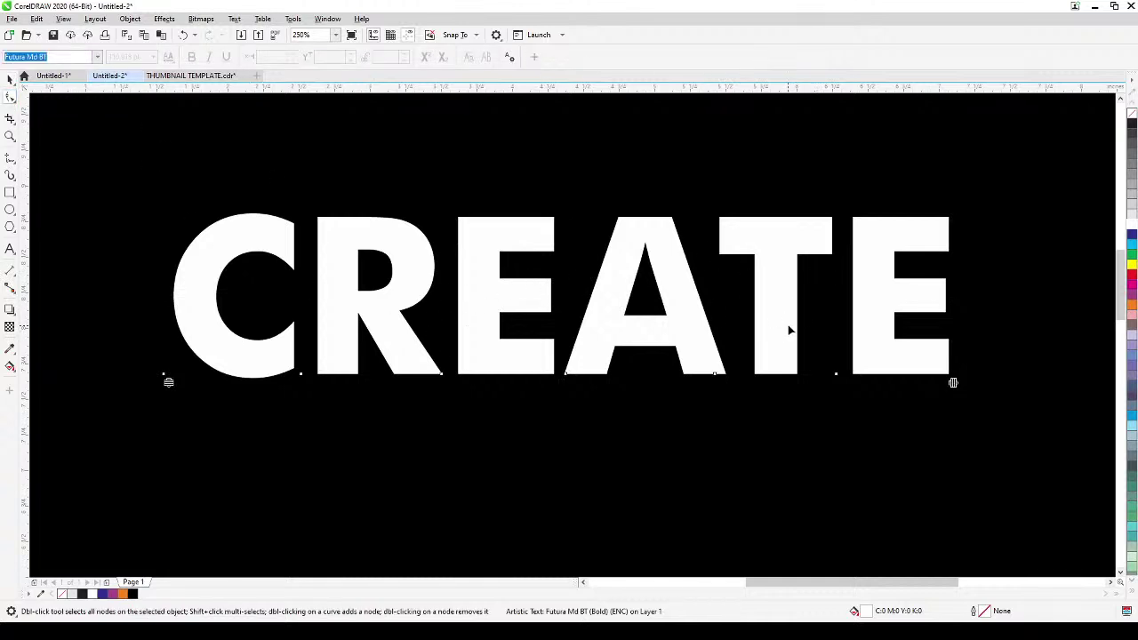
drag(953, 384, 700, 442)
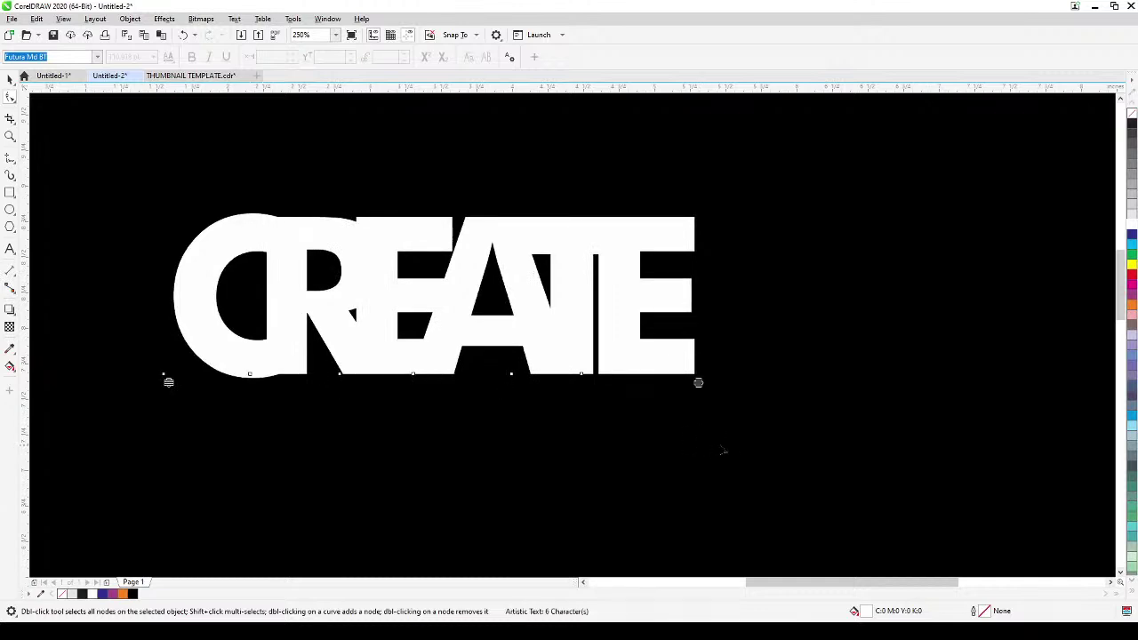
click(11, 80)
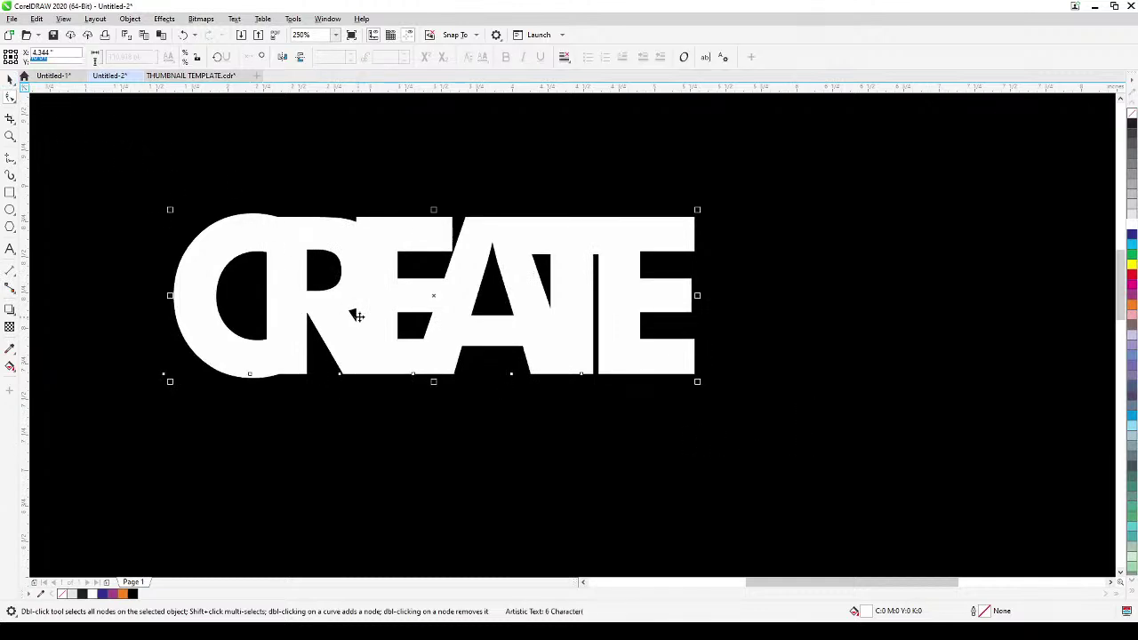
drag(376, 311, 458, 324)
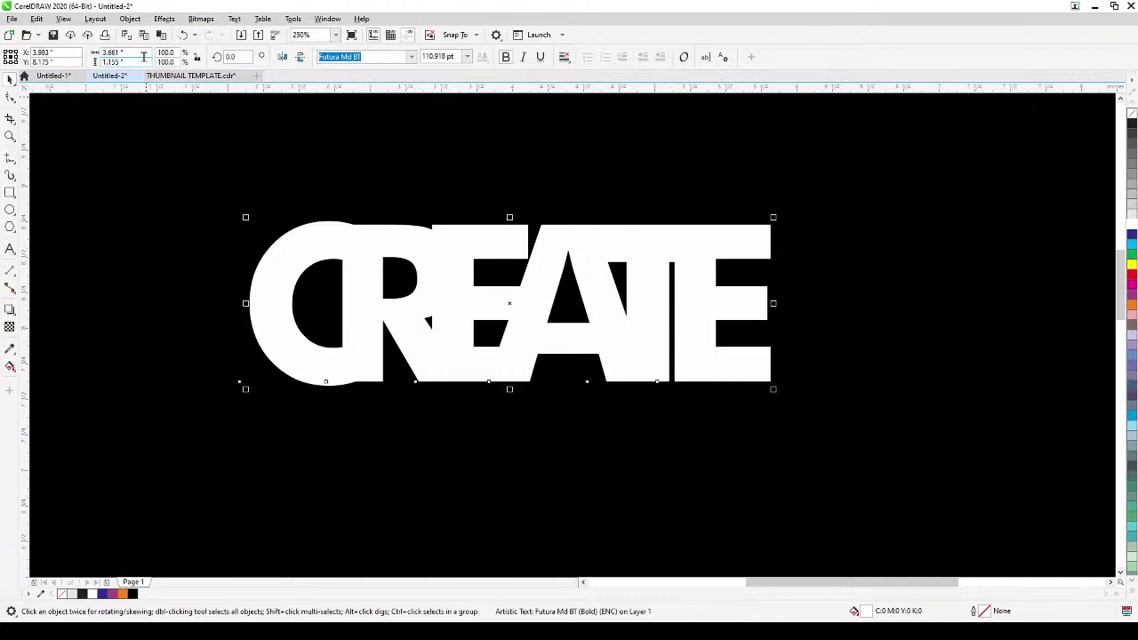
- Break CREATE apart into letters, test-move and undo the C, then select the C alone
click(131, 19)
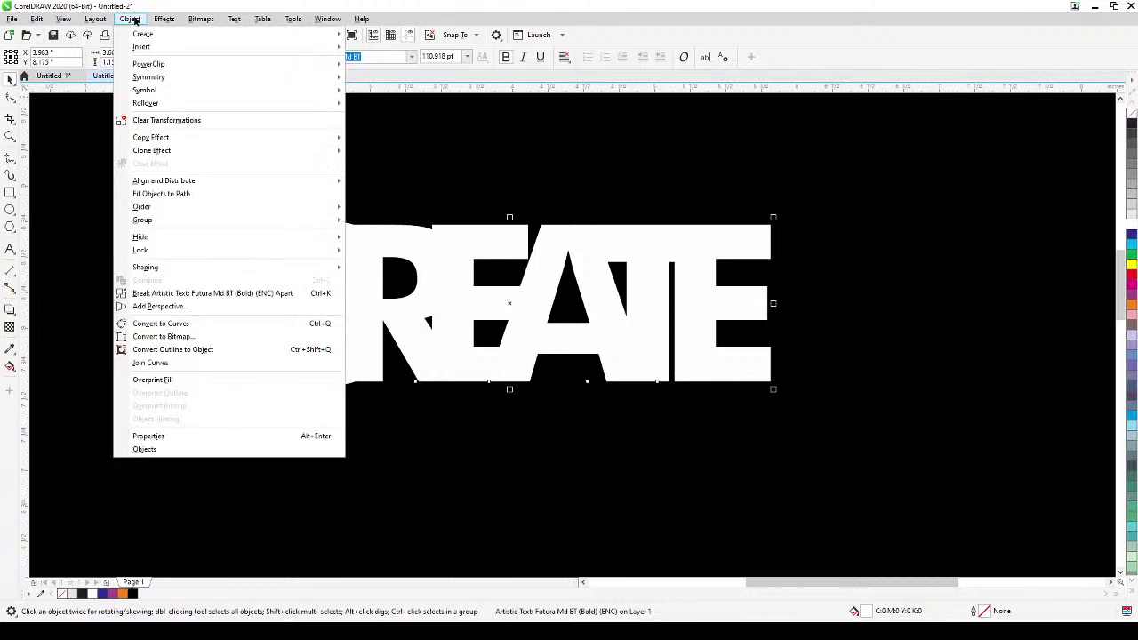
click(205, 299)
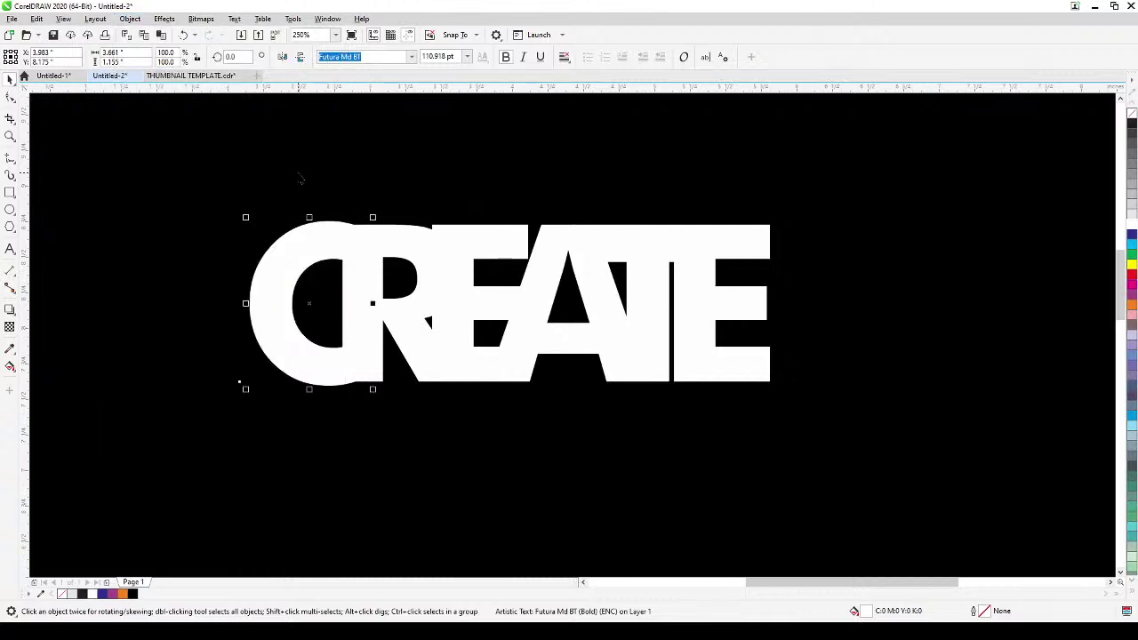
drag(295, 243, 228, 194)
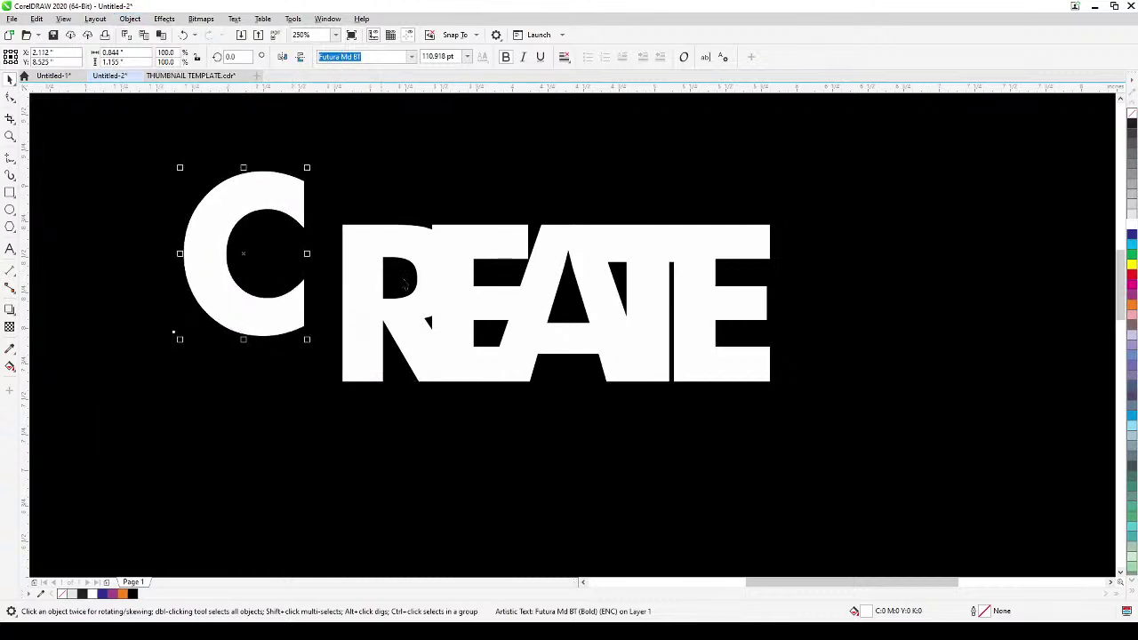
key(ctrl+z)
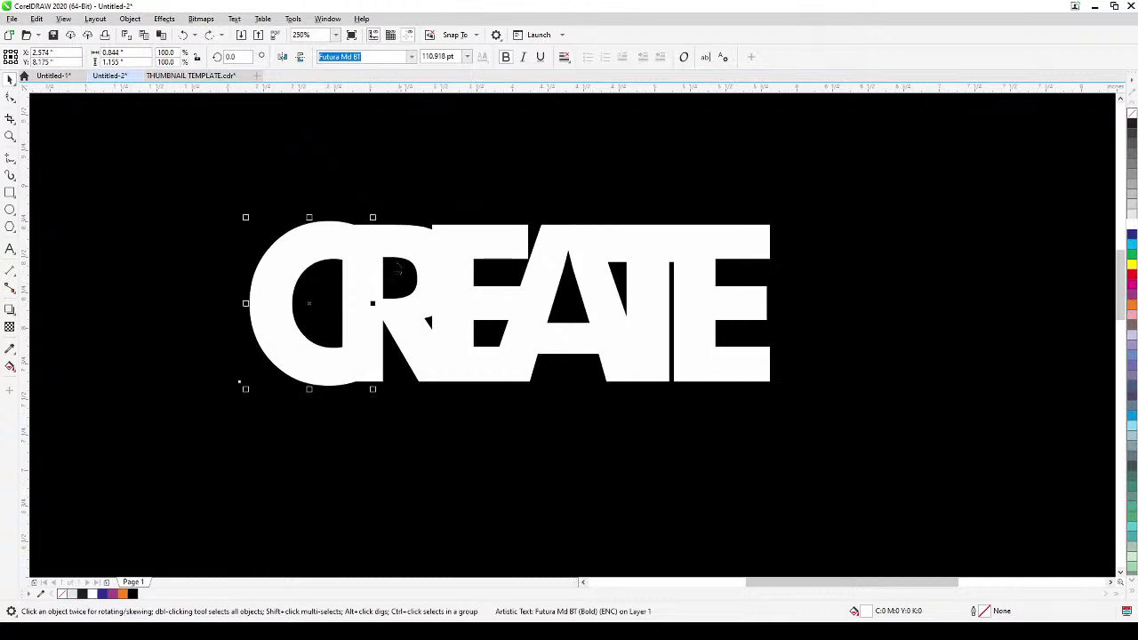
click(366, 283)
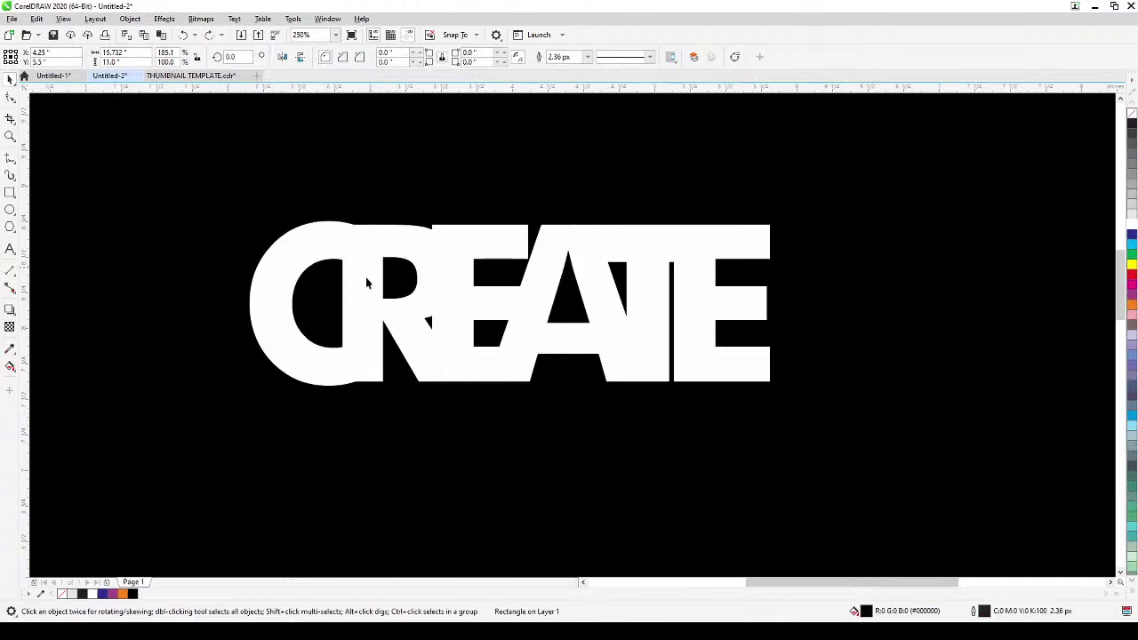
click(294, 261)
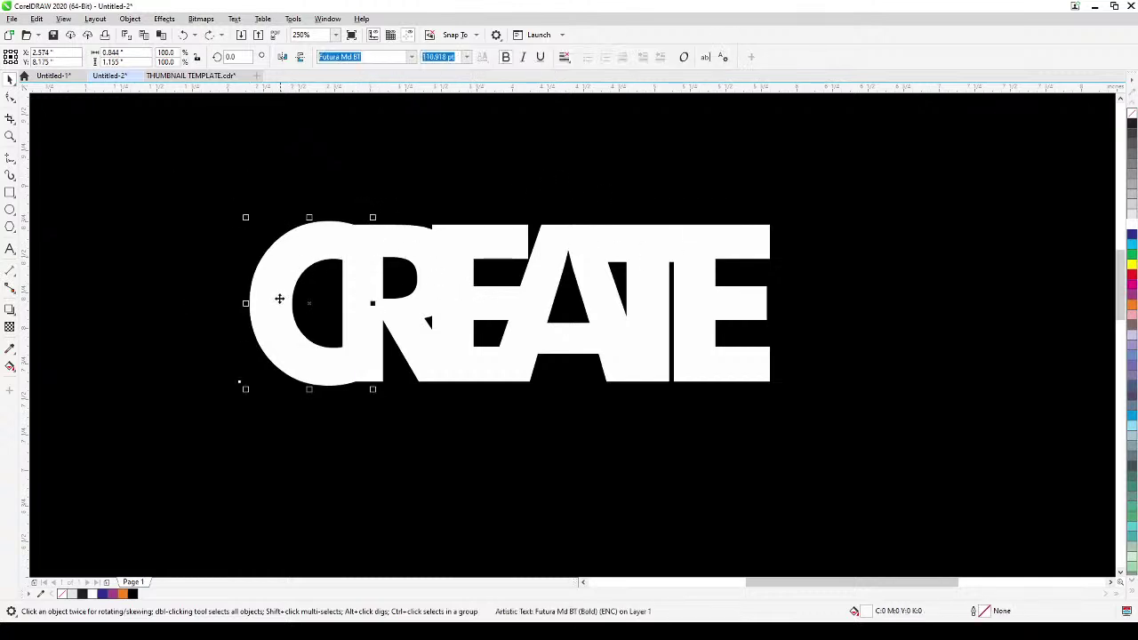
- Apply a left-to-right fountain transparency to each letter: C, R, A, T and E
click(9, 327)
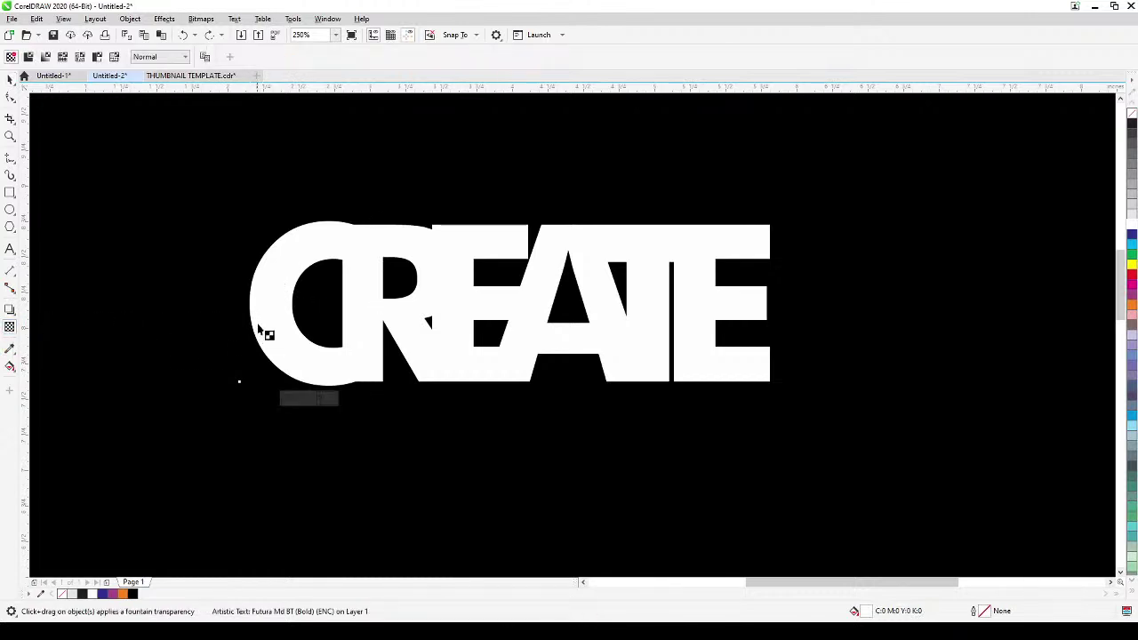
drag(266, 299, 360, 300)
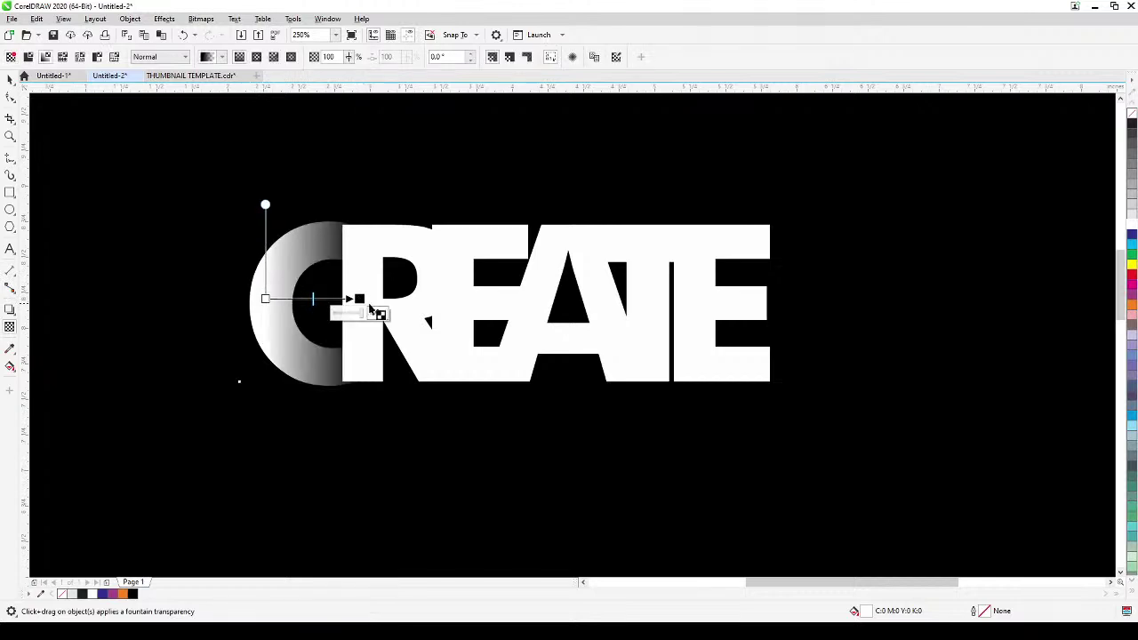
click(375, 284)
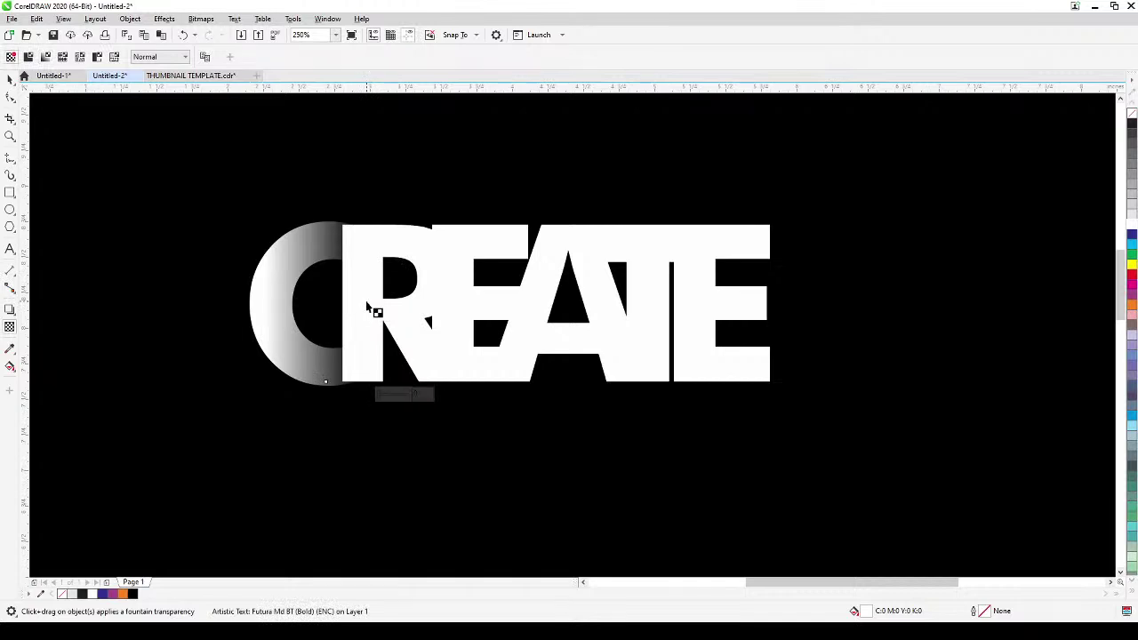
drag(366, 301, 771, 304)
click(541, 309)
click(646, 314)
click(731, 312)
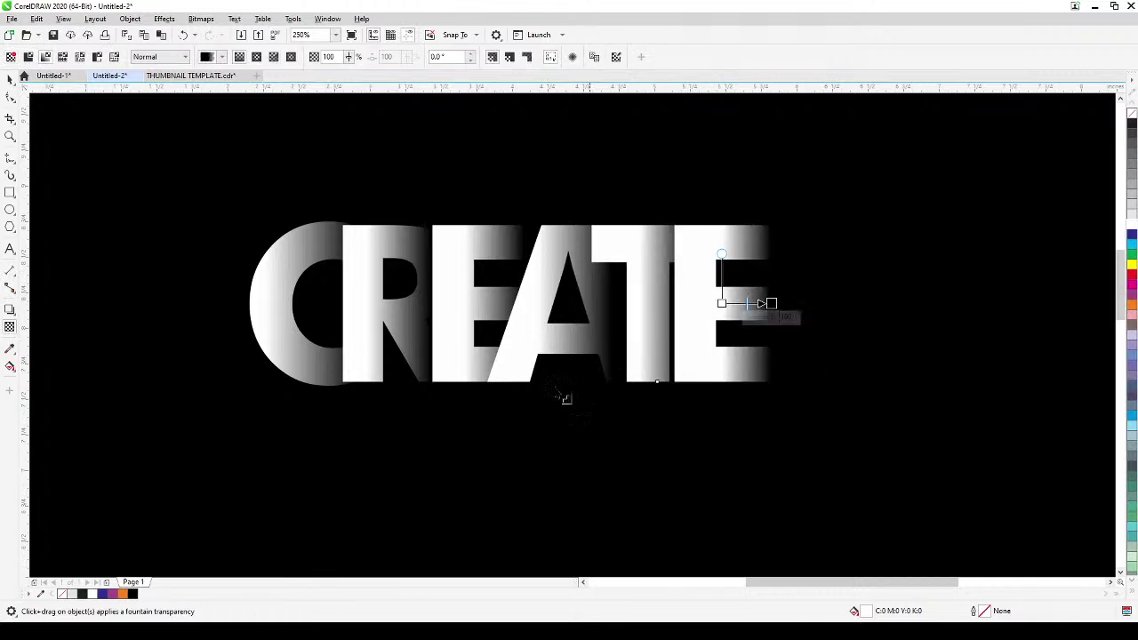
- Select the C and drag its transparency gradient so the fade starts further right
click(10, 79)
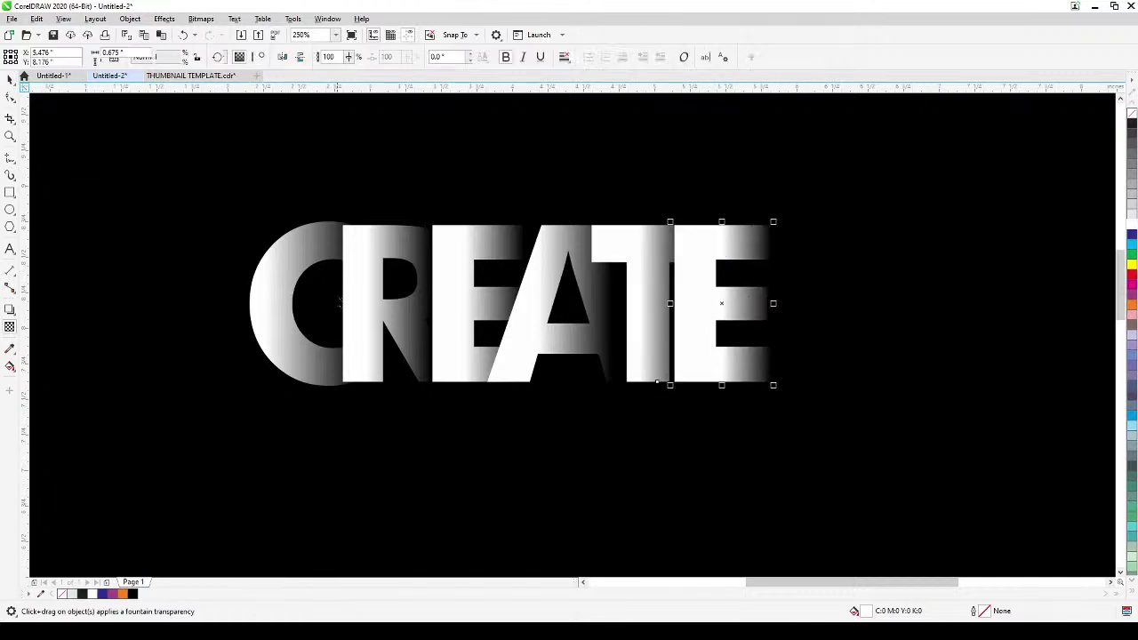
click(269, 276)
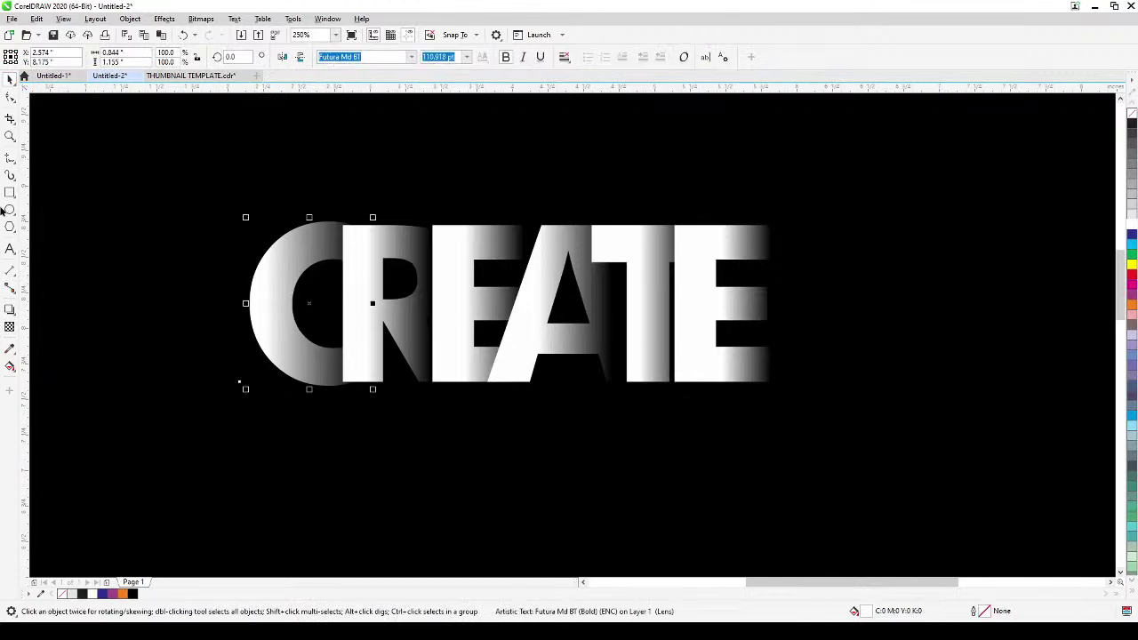
click(10, 326)
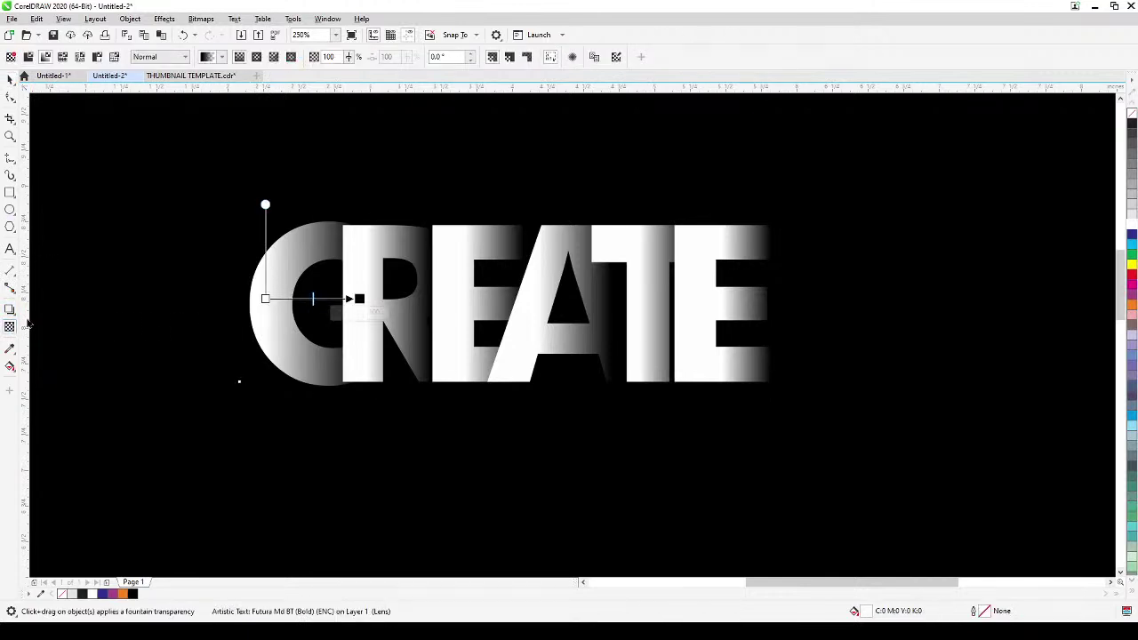
drag(265, 298, 623, 303)
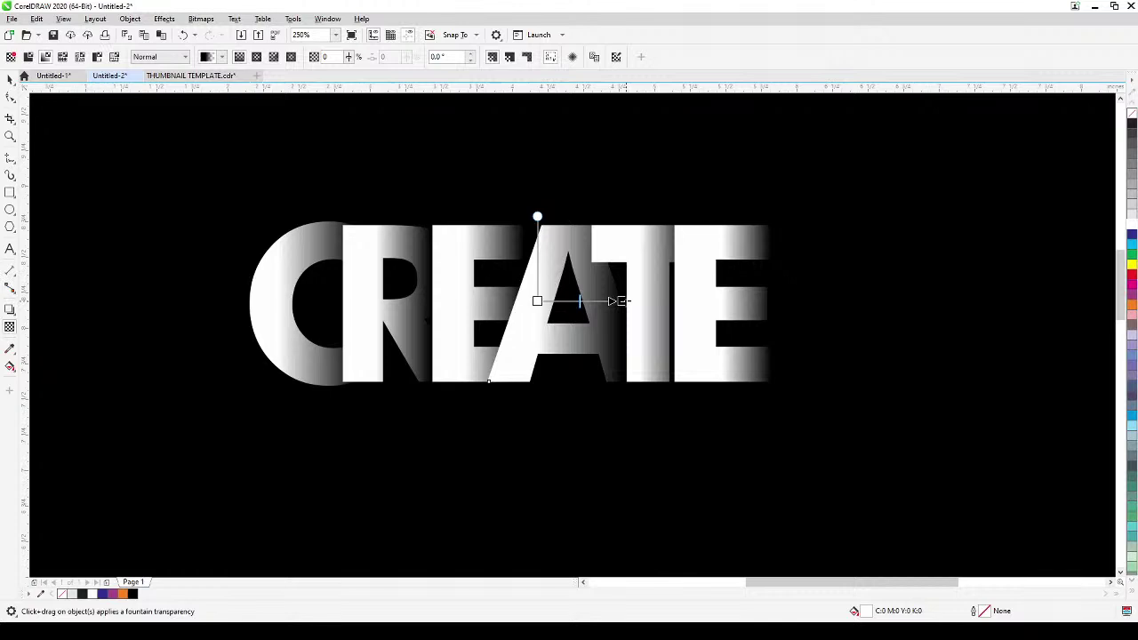
key(Escape)
- Bring up the A's gradient fade for adjustment, then select the letter E
click(627, 302)
scroll(609, 315, down, 2)
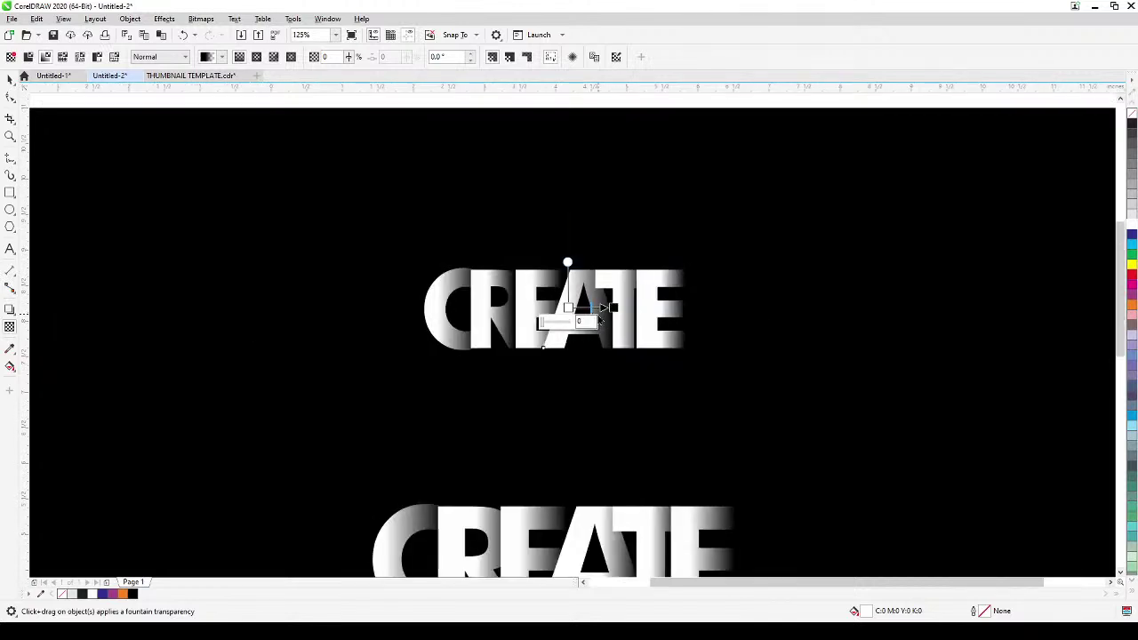
scroll(627, 302, up, 2)
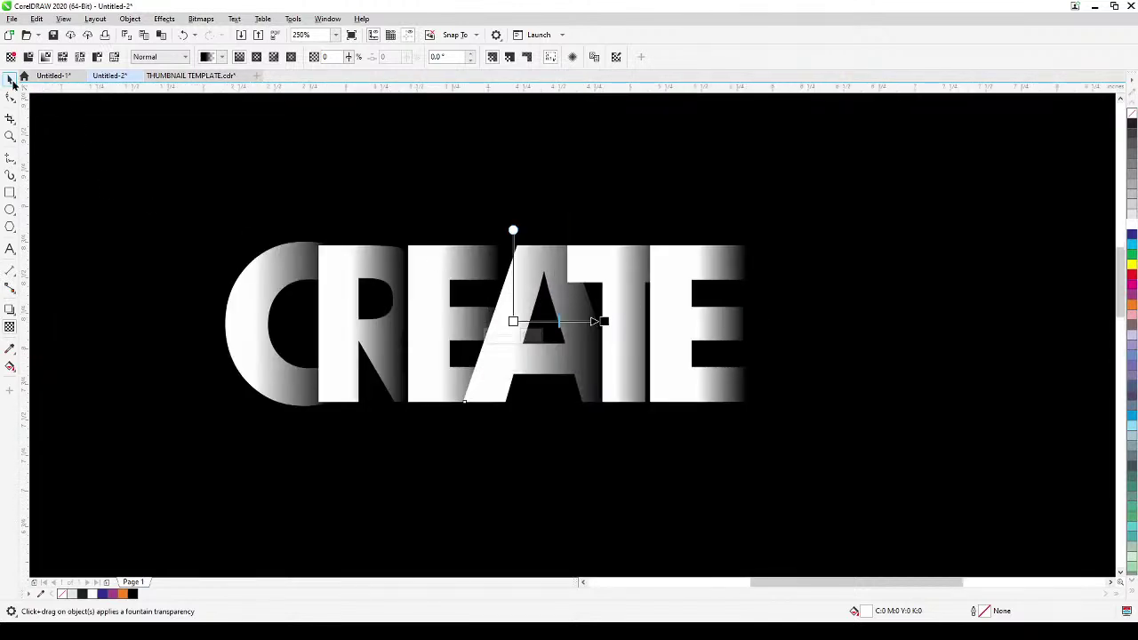
click(9, 79)
click(662, 262)
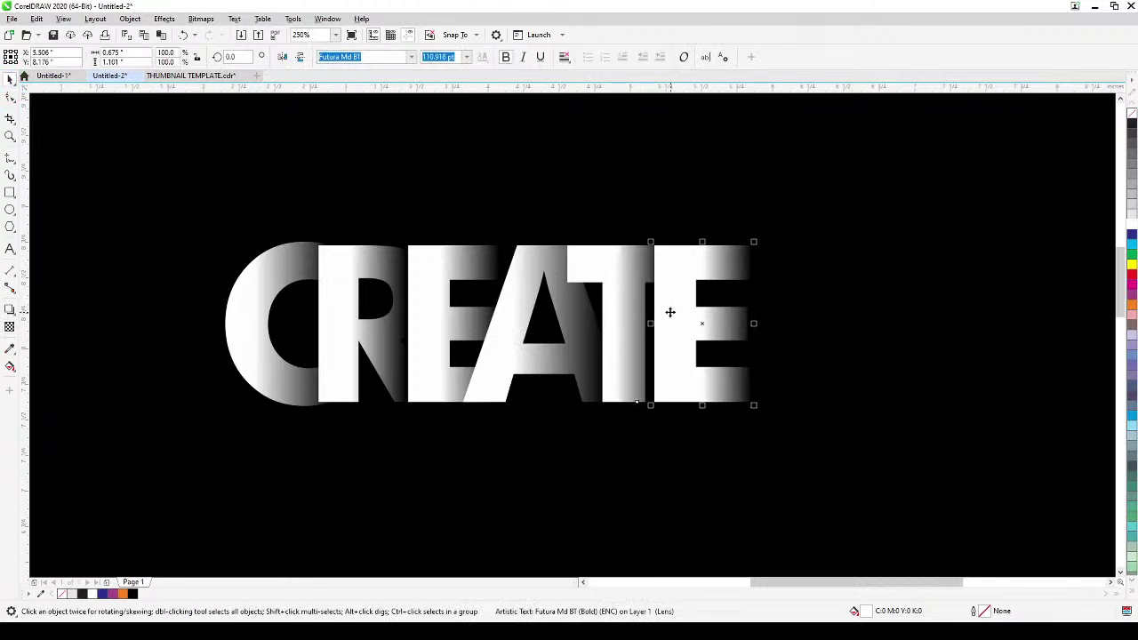
scroll(651, 317, down, 2)
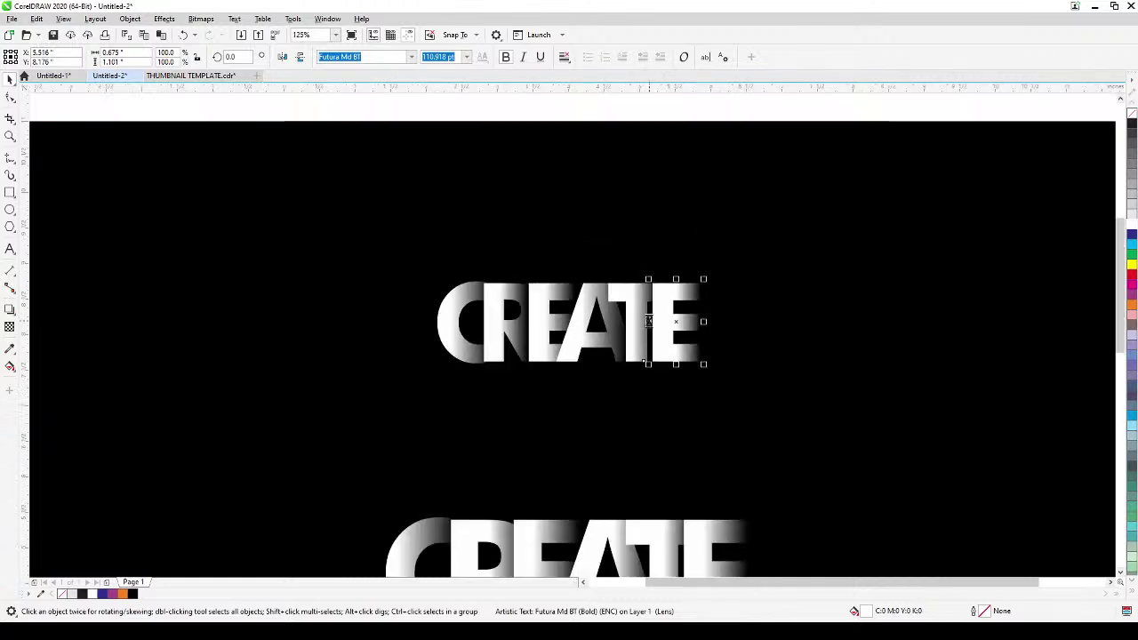
- Deselect the E, bring the upper CREATE into view, and select the black background rectangle
click(656, 118)
scroll(634, 145, up, 2)
drag(574, 291, 558, 231)
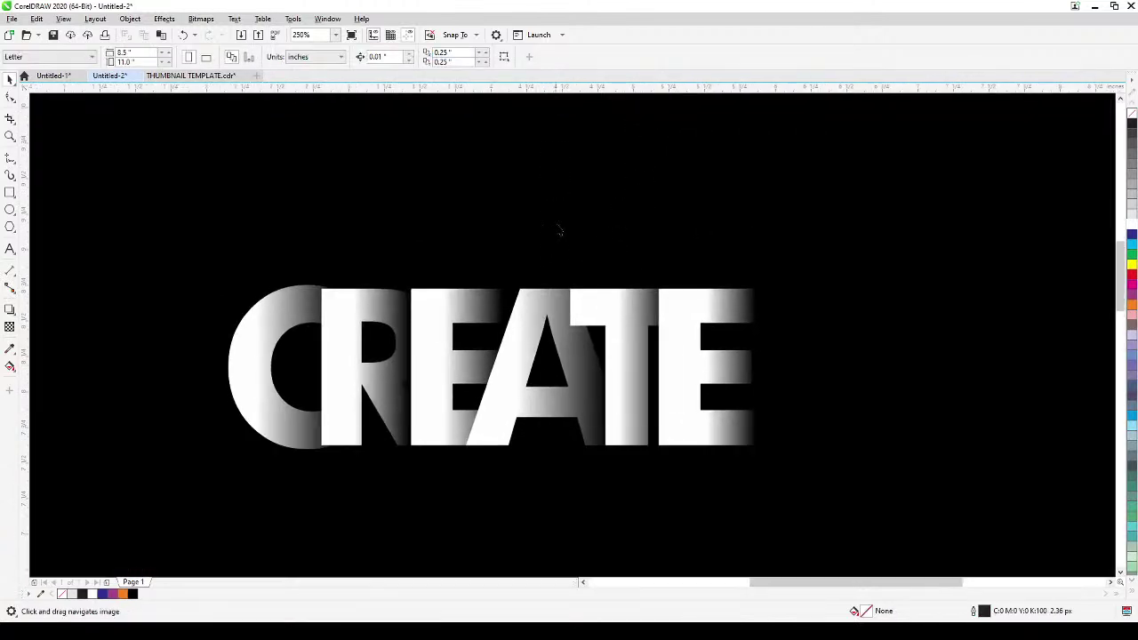
click(559, 233)
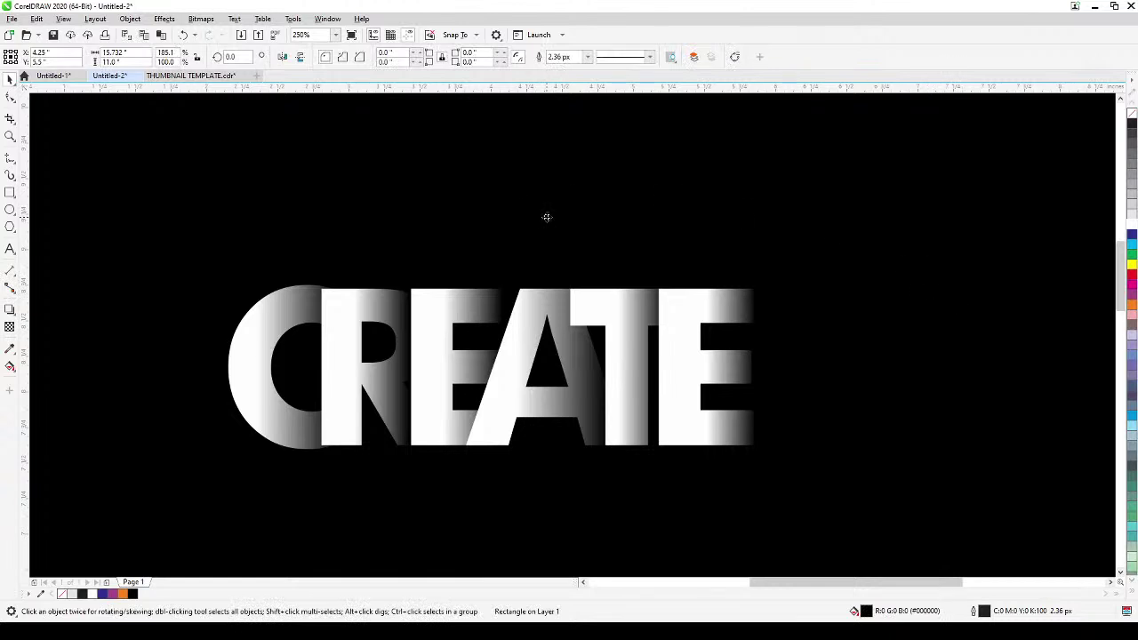
drag(555, 220, 561, 199)
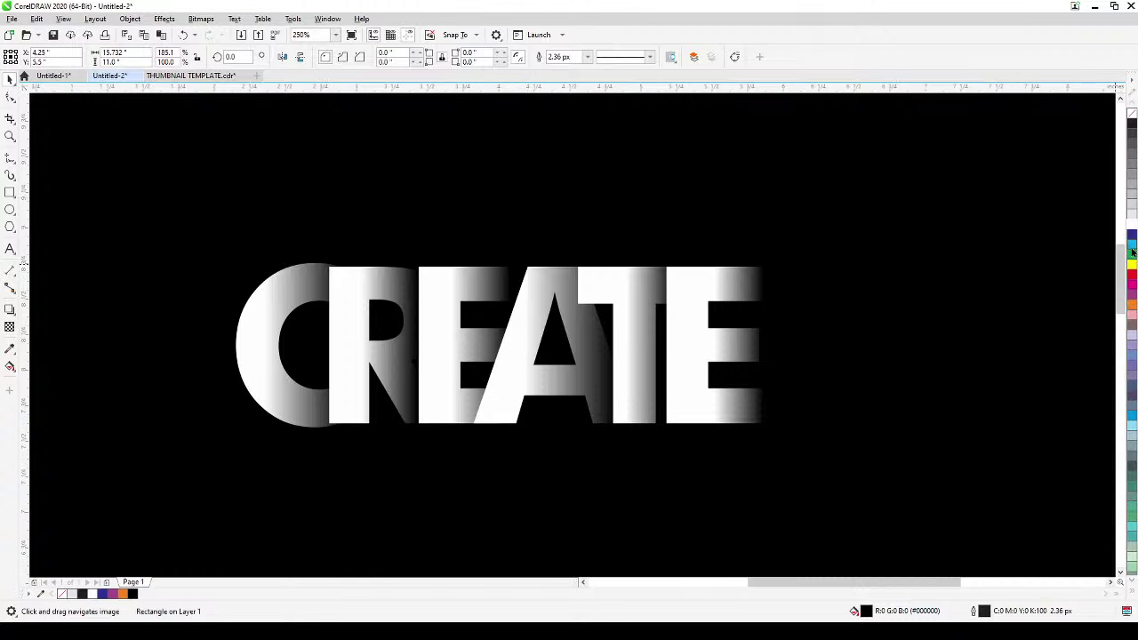
- Try dark blue, light blue, lavender, grey-blue and deep blue background fills, then revert to black
click(1132, 251)
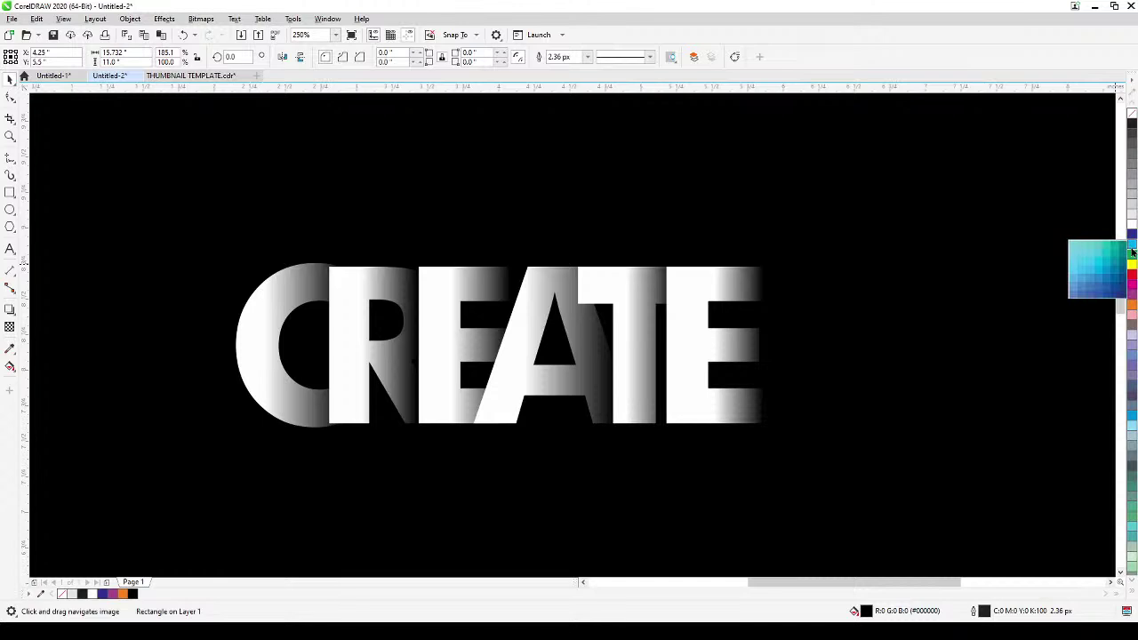
click(1122, 296)
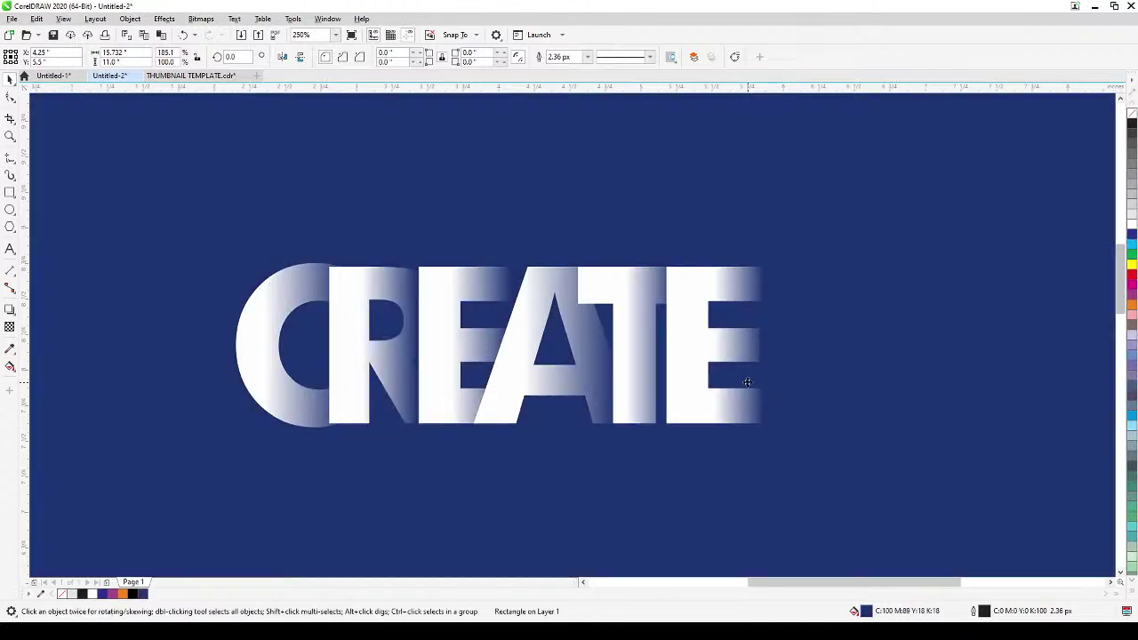
drag(718, 391, 732, 386)
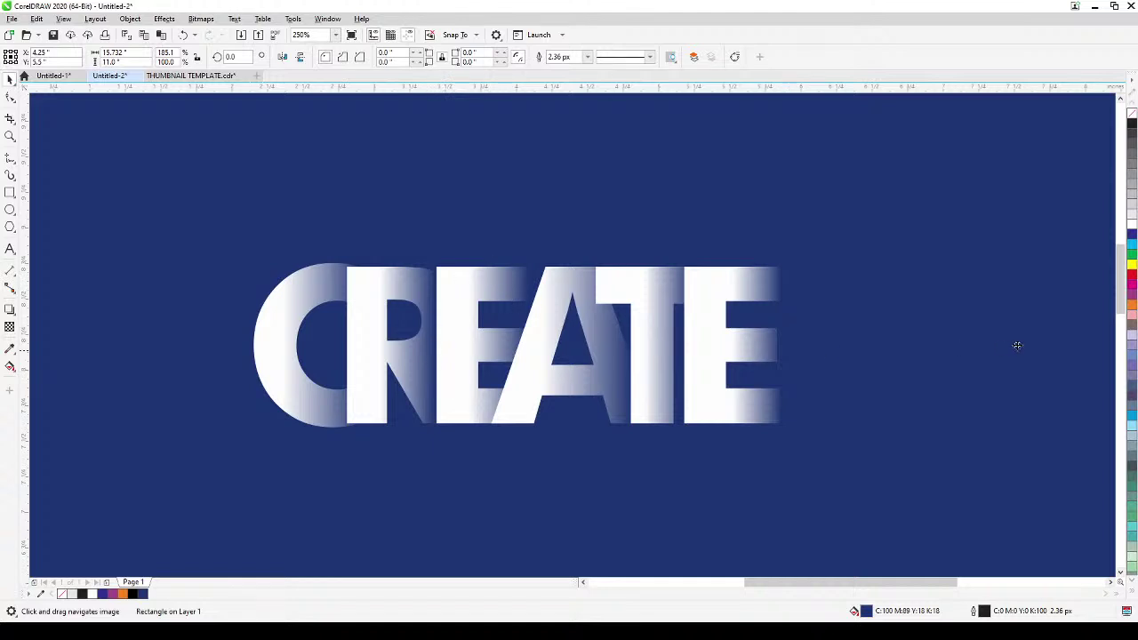
click(1132, 361)
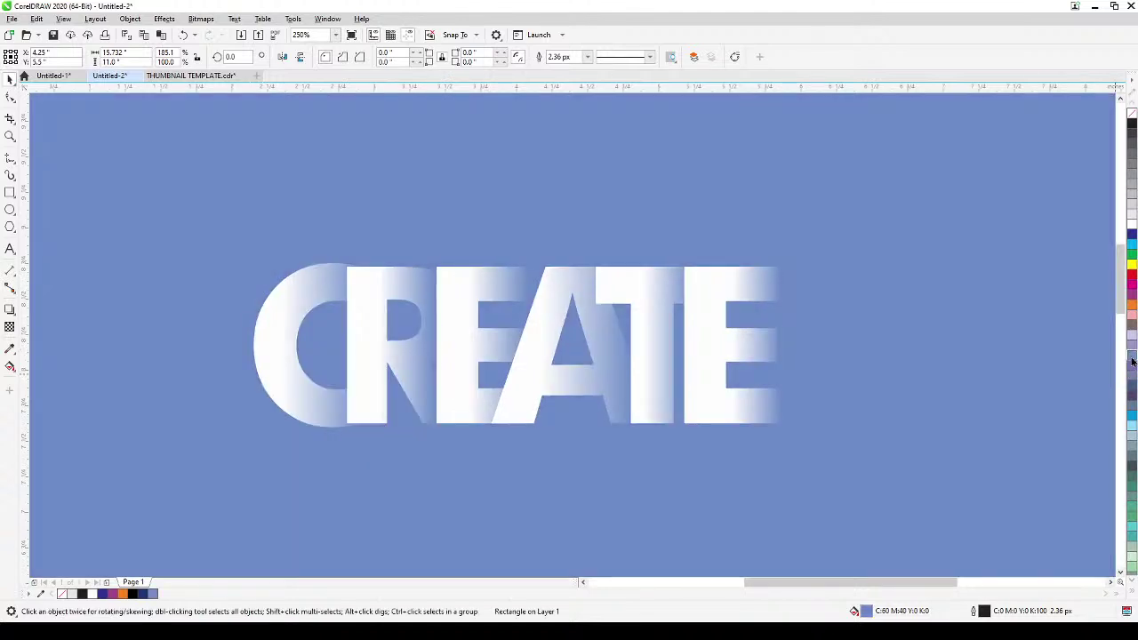
click(1131, 348)
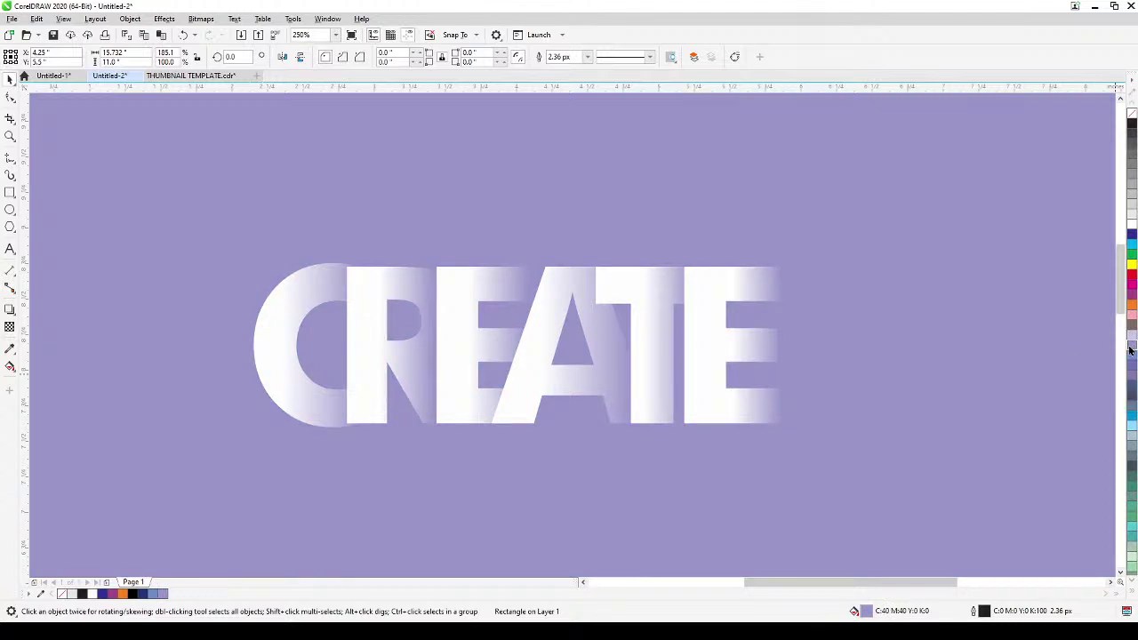
click(1132, 389)
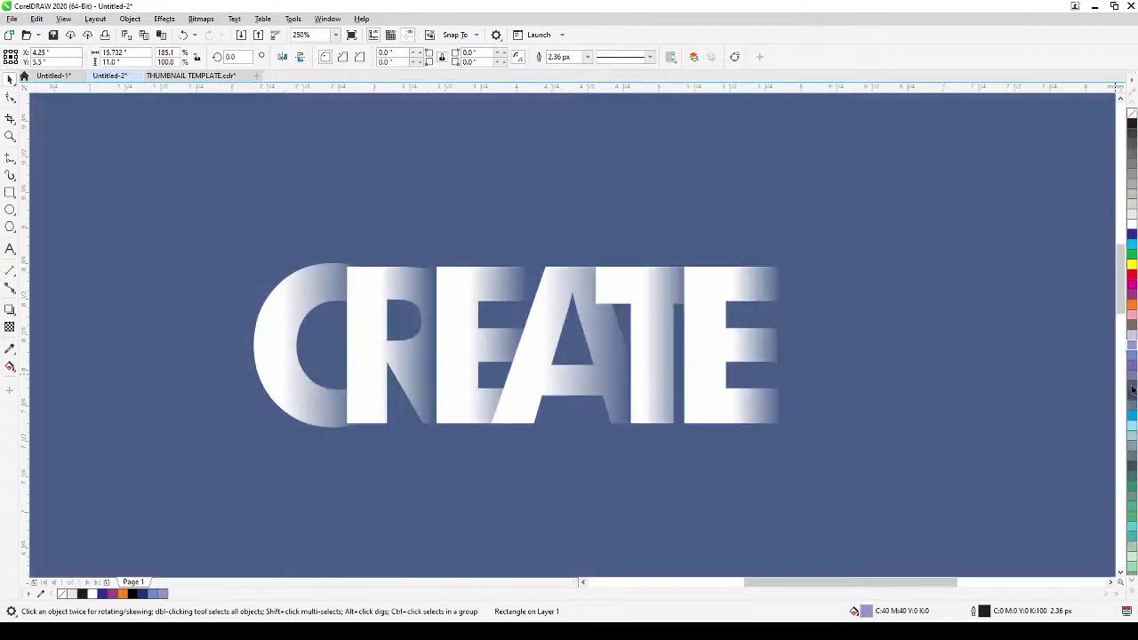
click(1131, 234)
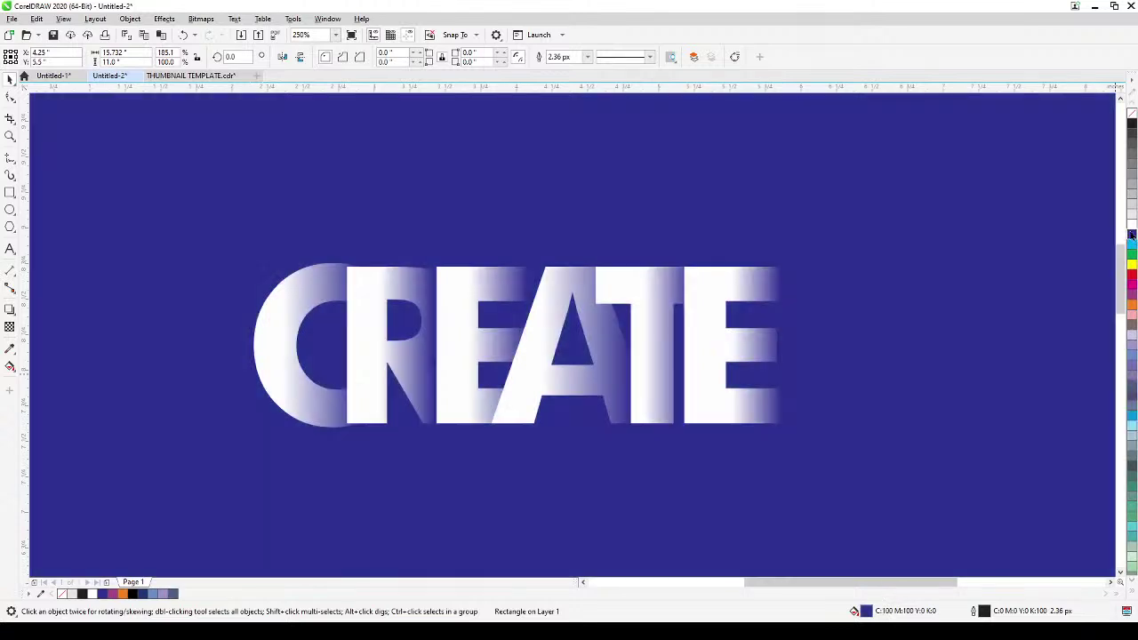
click(1132, 126)
key(h)
drag(818, 373, 843, 367)
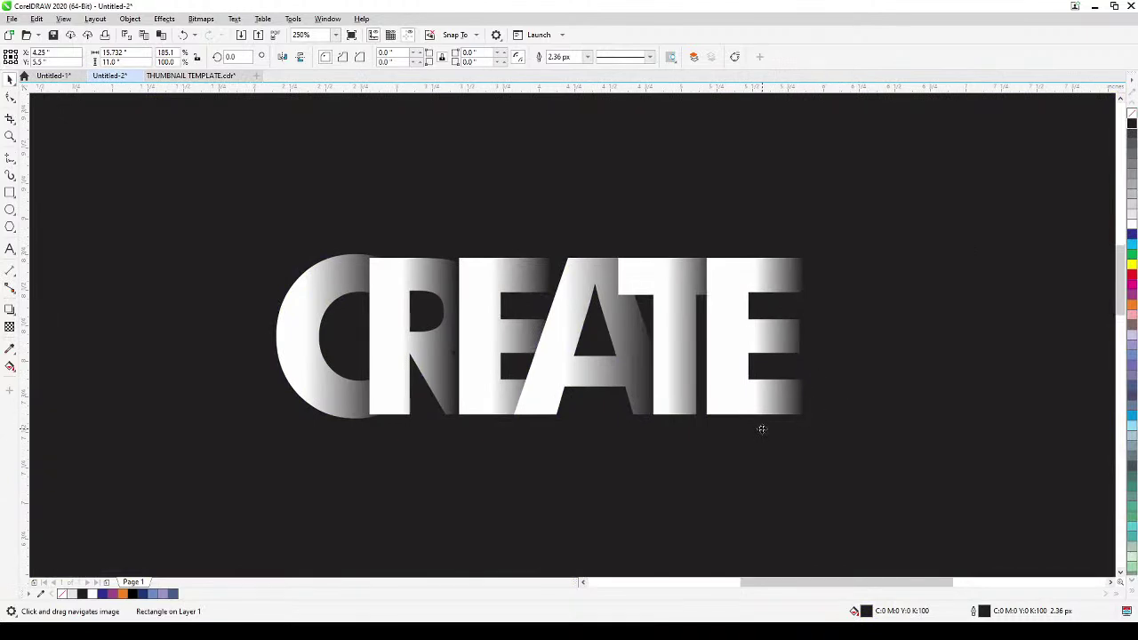